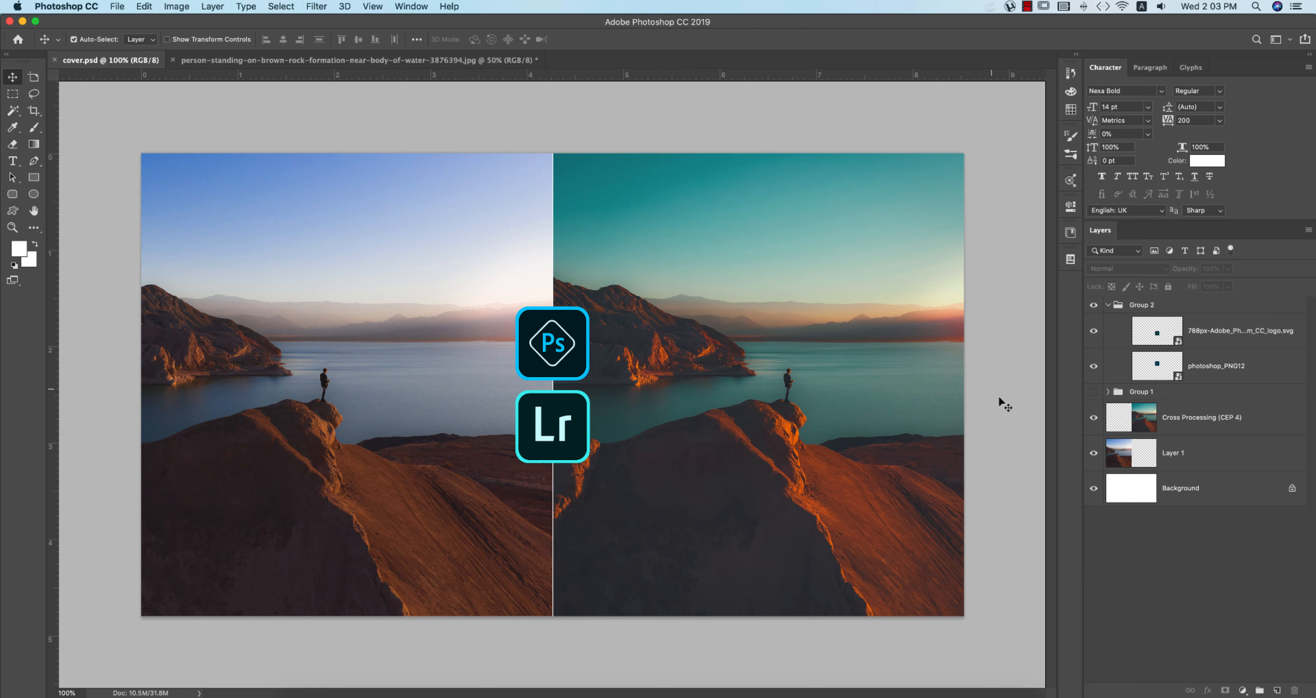
# Step: Reopen the rock-and-lake photo from recent files and delete the Background copy and Cross Processing (CEP 4) layers
pyautogui.click(19, 40)
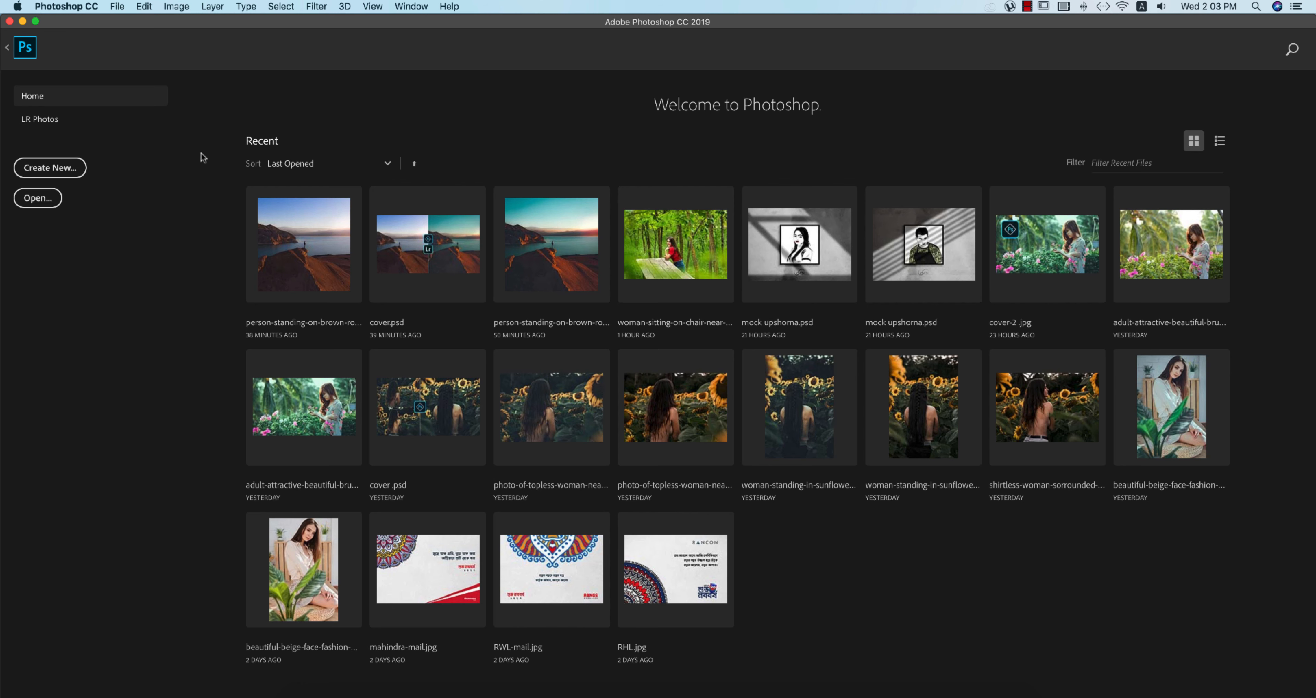
pyautogui.click(315, 244)
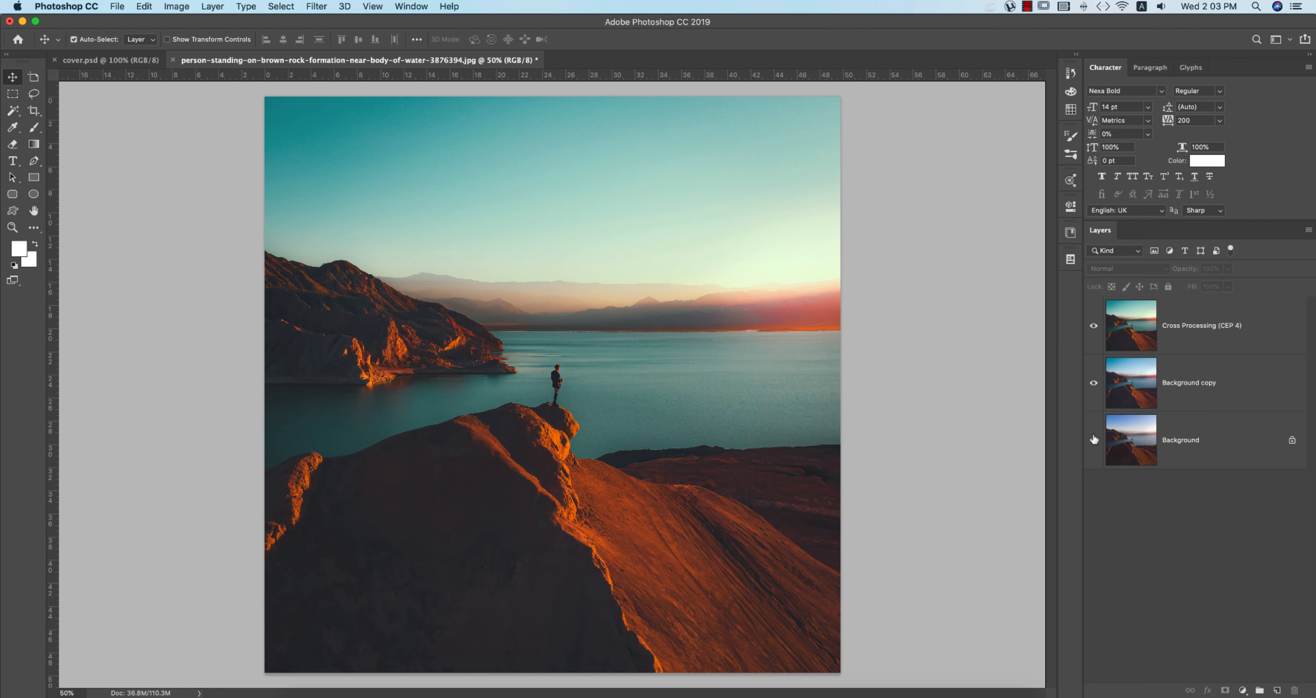
pyautogui.click(1093, 440)
pyautogui.click(1216, 366)
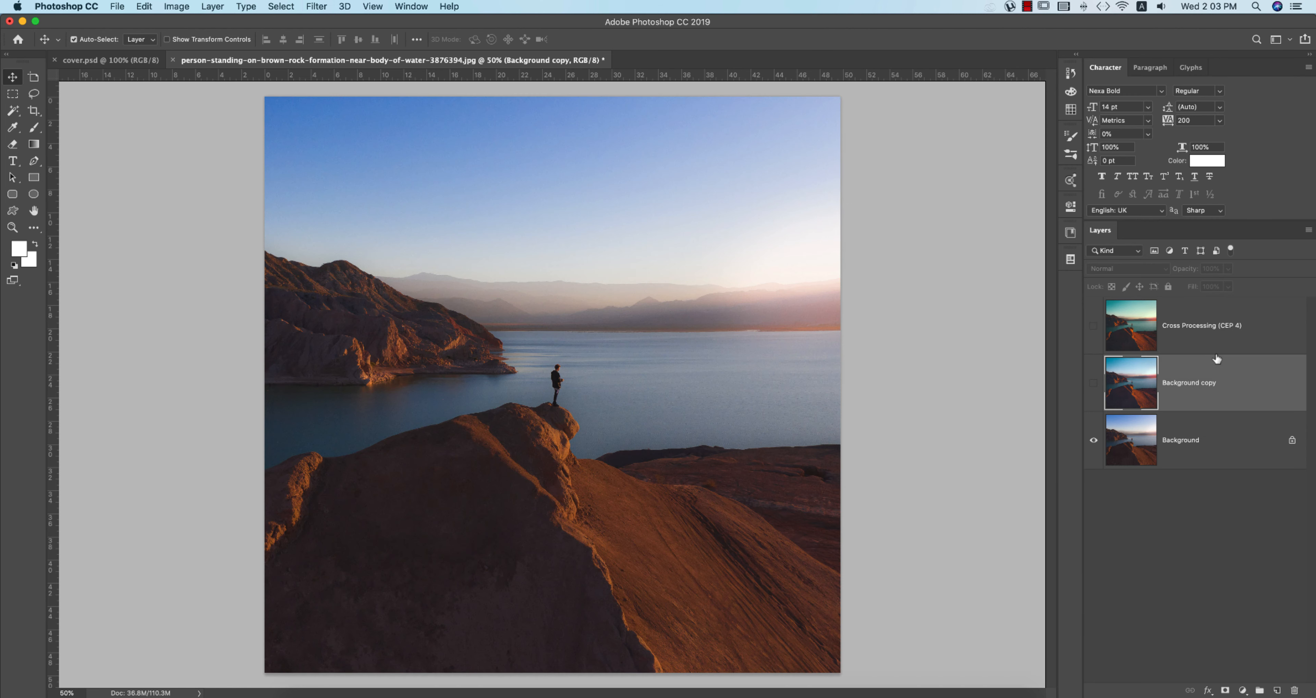
pyautogui.press('Delete')
pyautogui.click(1213, 328)
pyautogui.press('Delete')
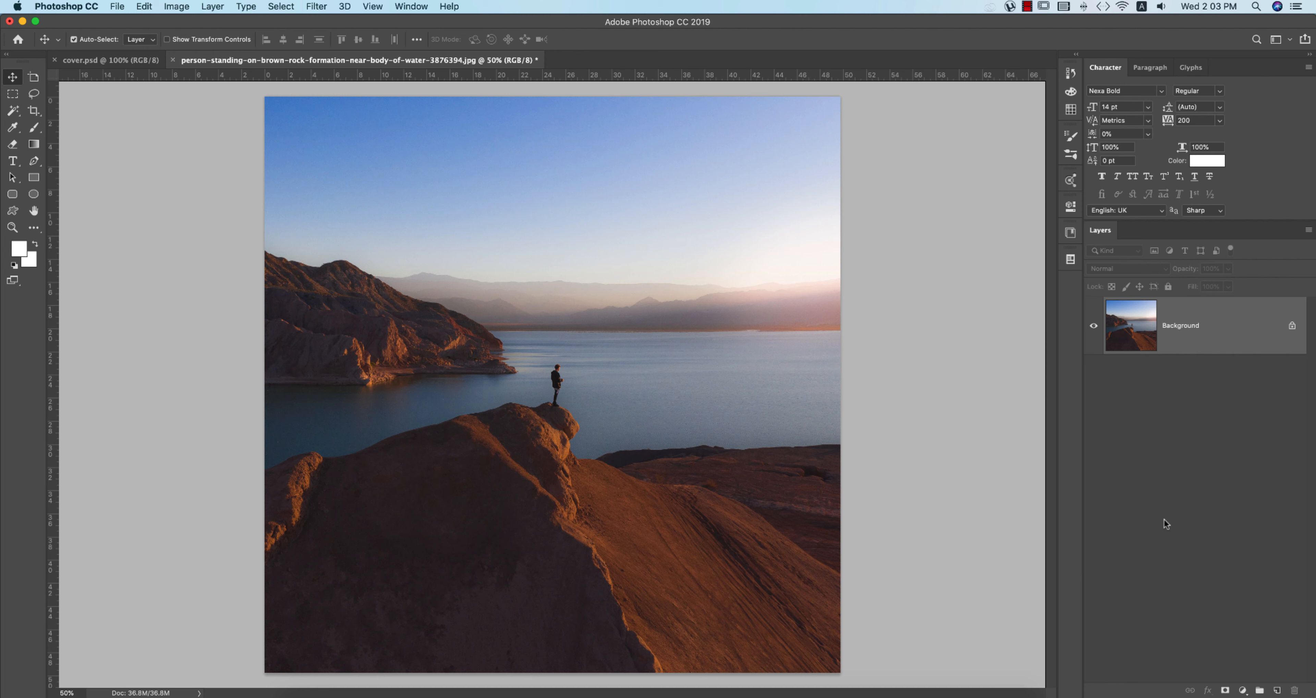
# Step: Duplicate the Background layer and rename the copy 'main'
pyautogui.moveTo(1261, 349); pyautogui.dragTo(1278, 685)
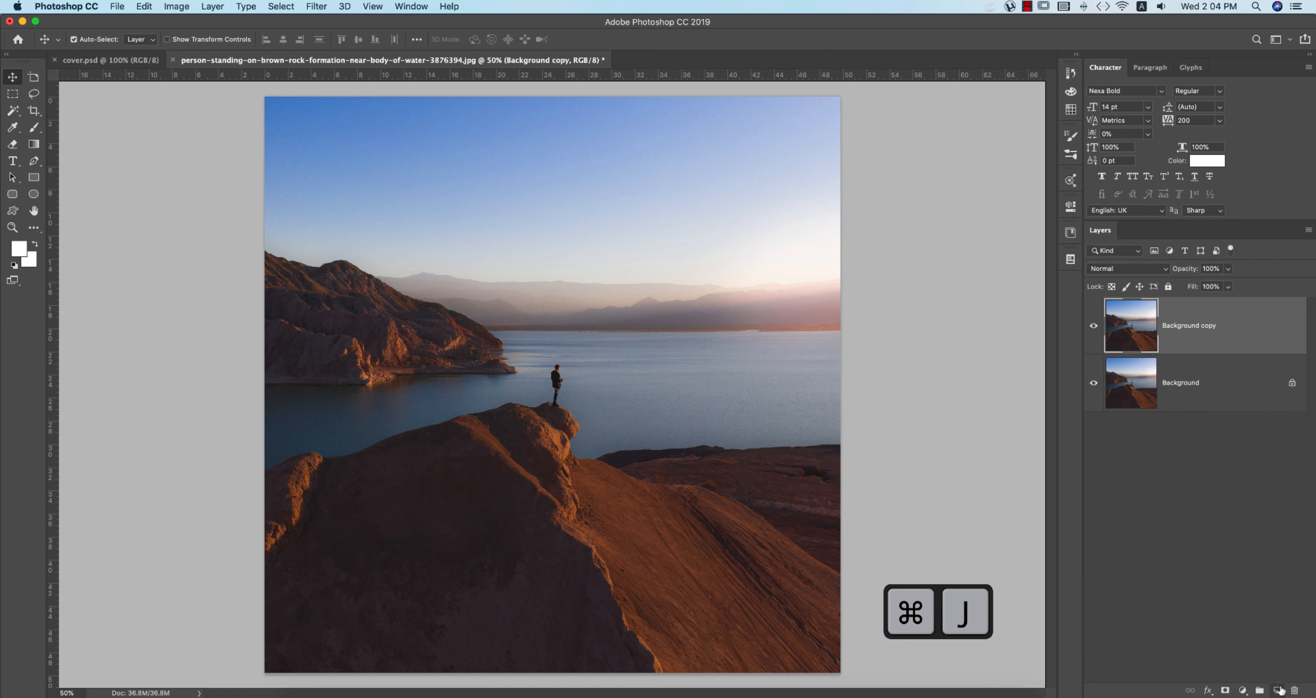
pyautogui.click(1094, 326)
pyautogui.click(1094, 326)
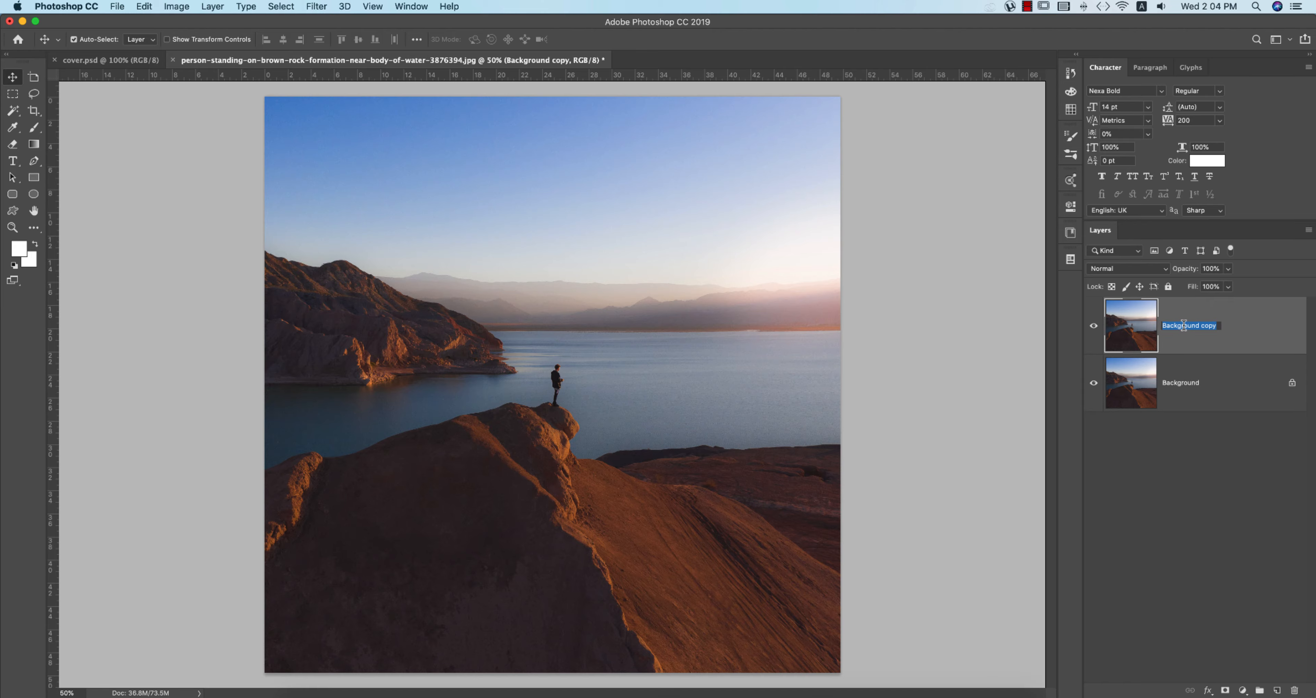
pyautogui.write('main')
pyautogui.press('Return')
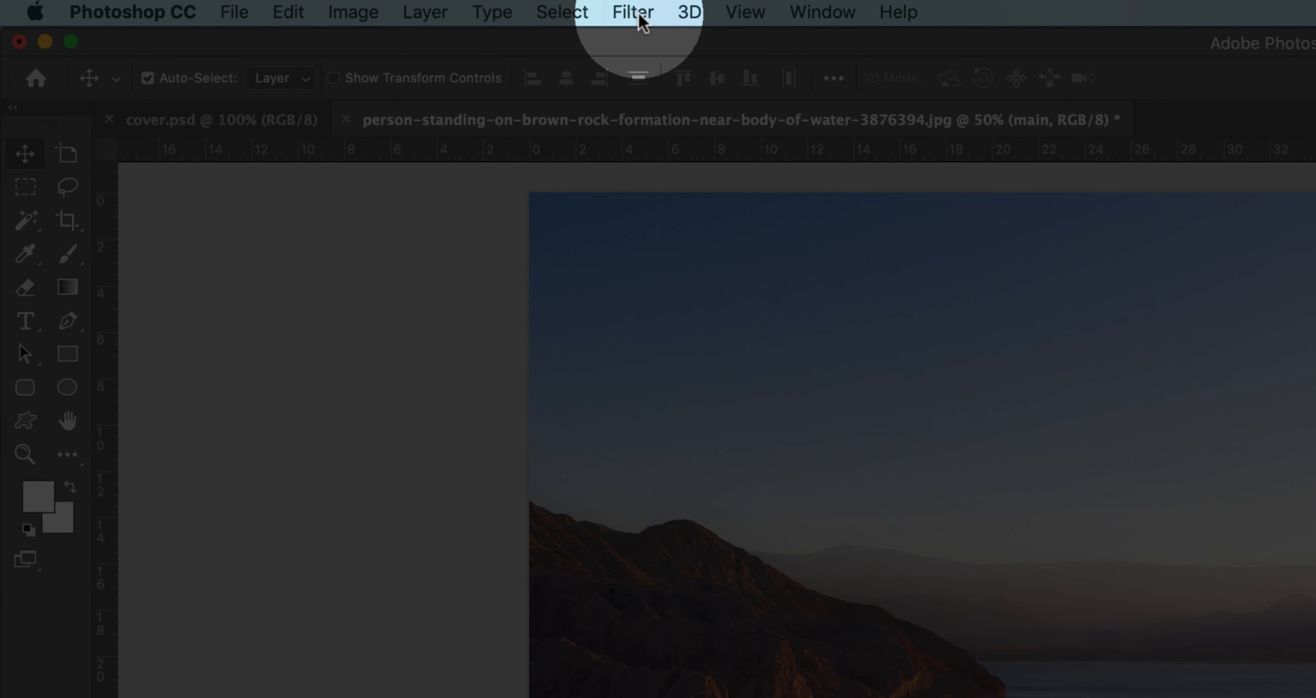
# Step: Open the main layer in the Camera Raw Filter and load the saved land.xmp settings
pyautogui.click(641, 15)
pyautogui.click(631, 174)
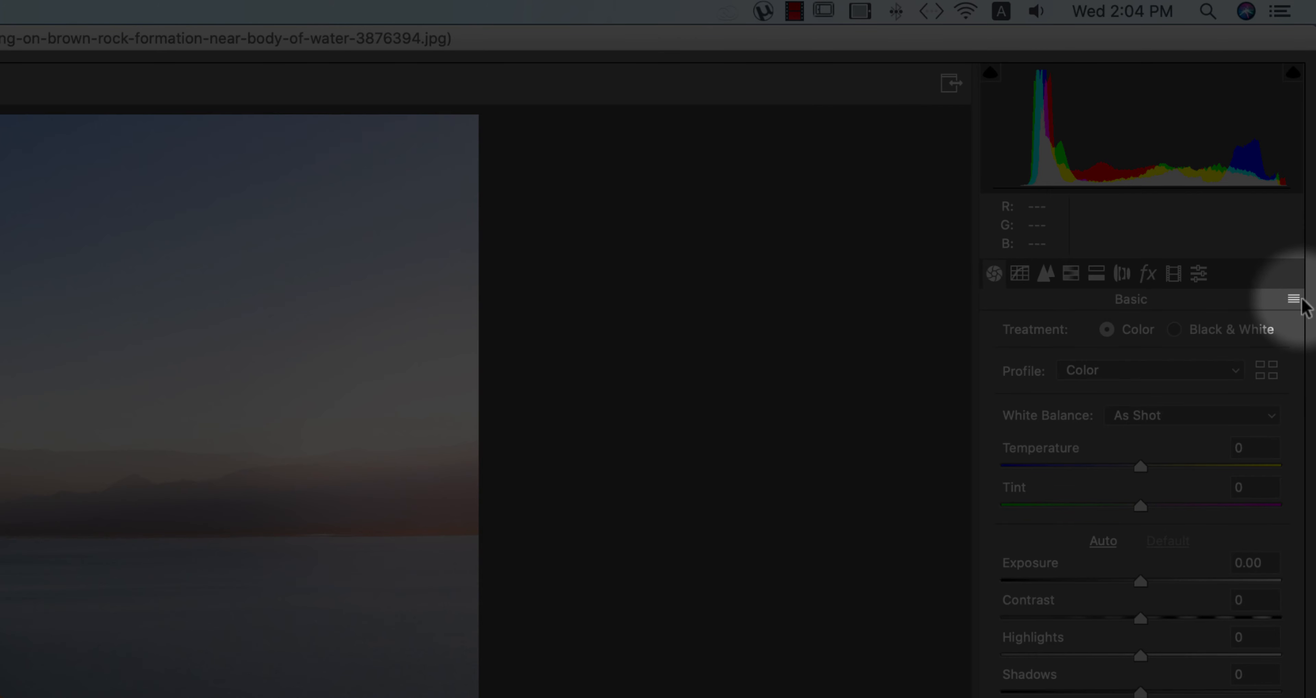
pyautogui.click(1294, 299)
pyautogui.click(1168, 462)
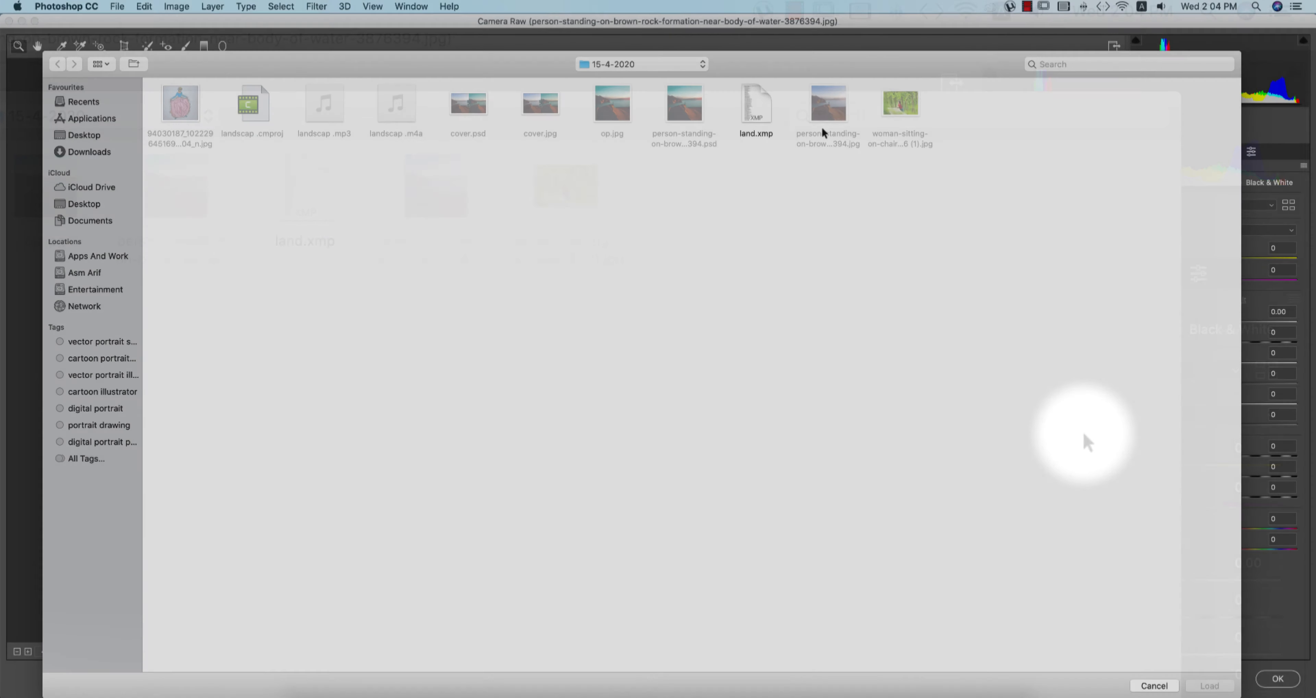
pyautogui.click(756, 116)
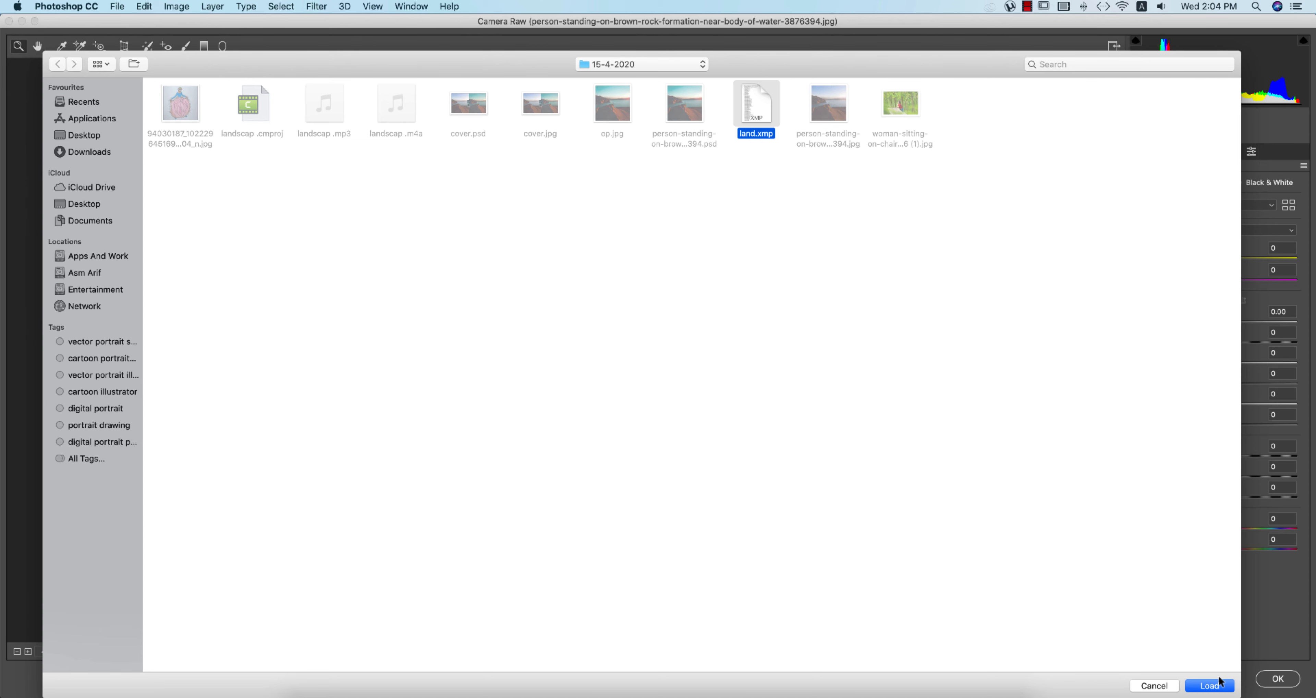
pyautogui.click(1219, 683)
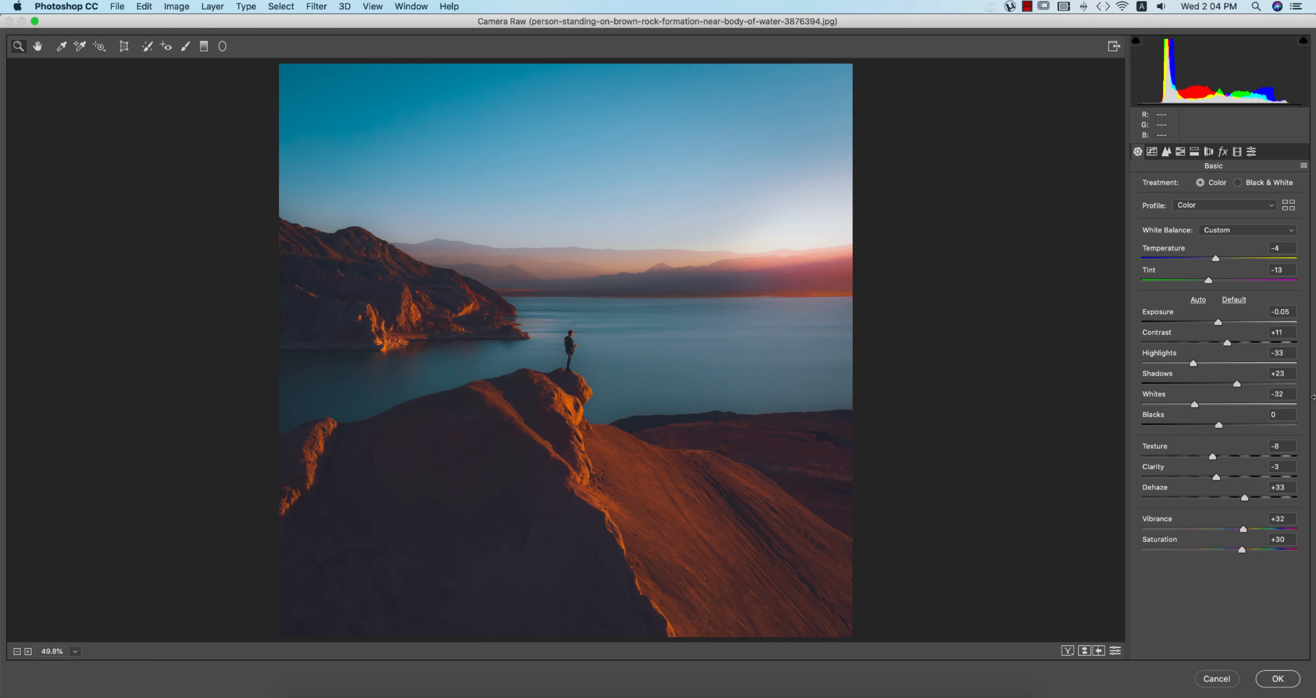
# Step: Raise Shadows to +72 and check the Temperature, Highlights, Whites, Clarity and Saturation values
pyautogui.moveTo(1245, 390); pyautogui.dragTo(1261, 386)
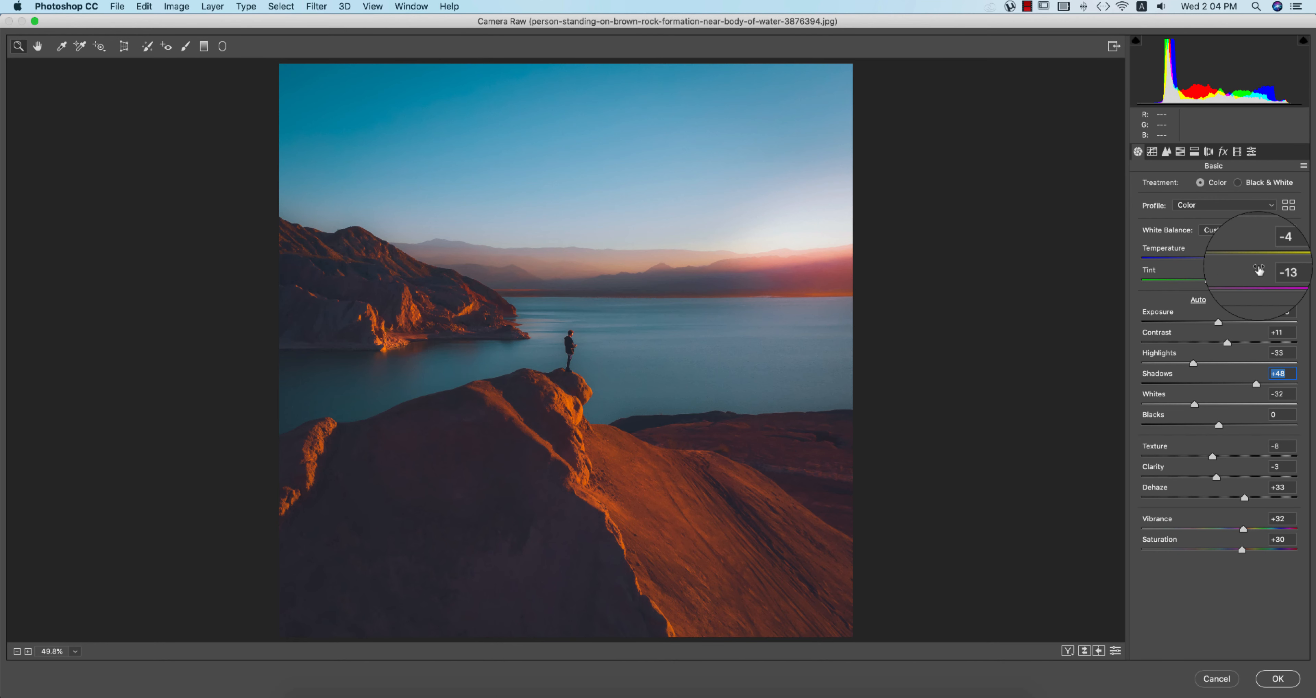
pyautogui.click(1280, 248)
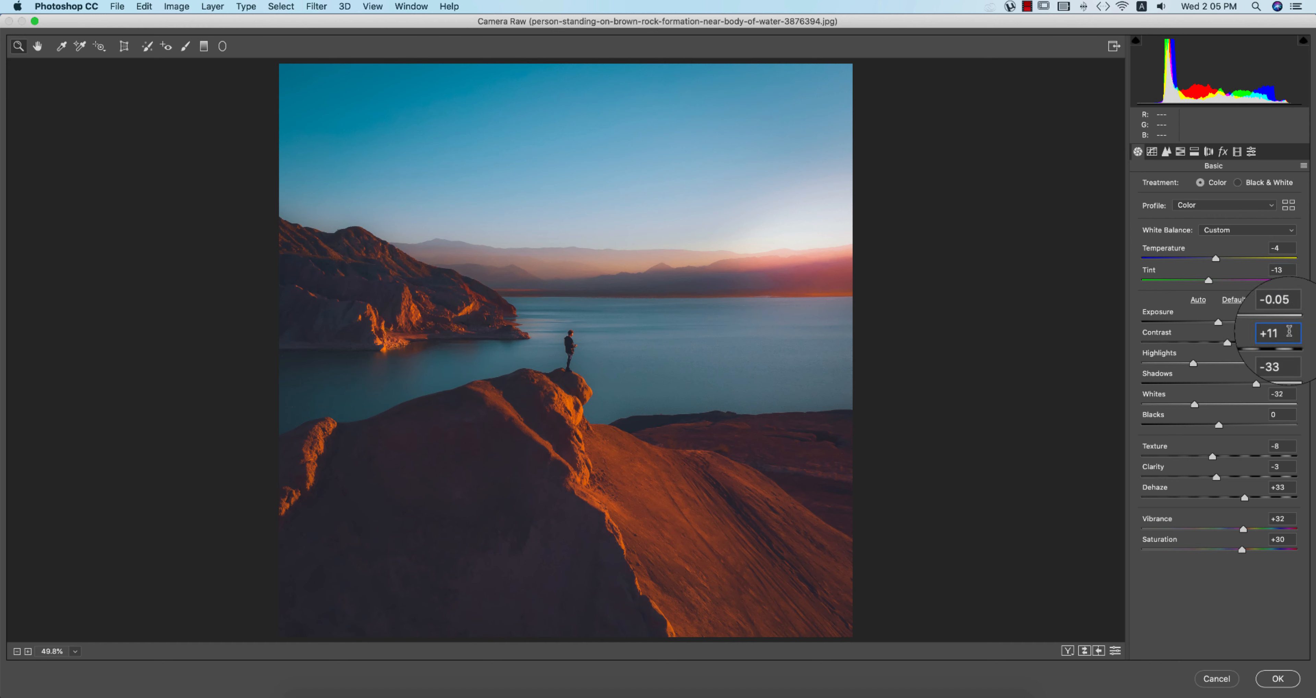
pyautogui.click(1289, 350)
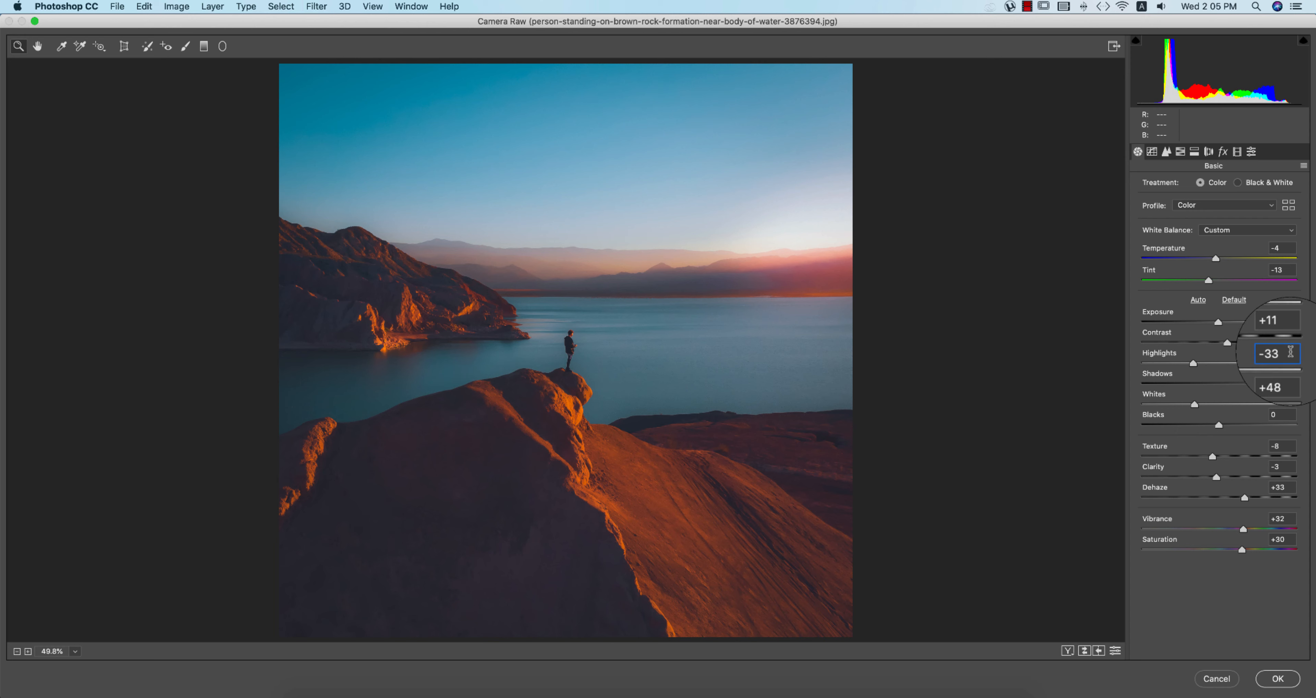
pyautogui.click(1291, 375)
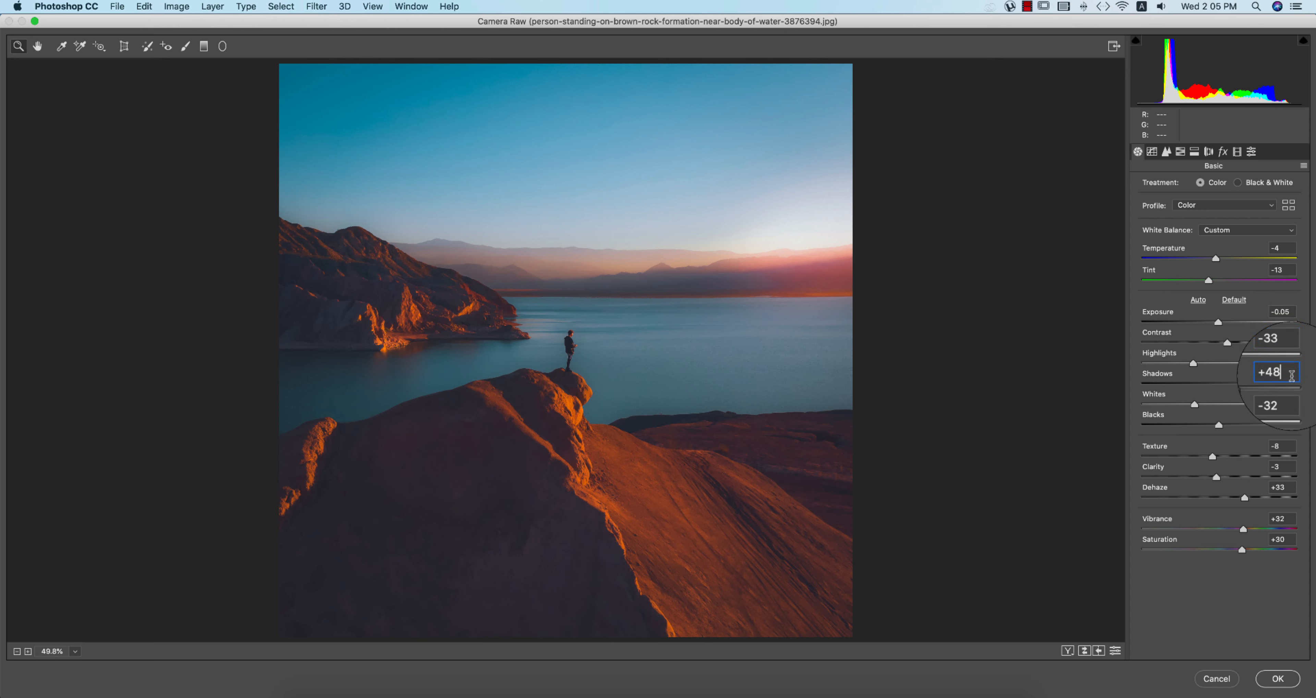
pyautogui.moveTo(1260, 382); pyautogui.dragTo(1274, 381)
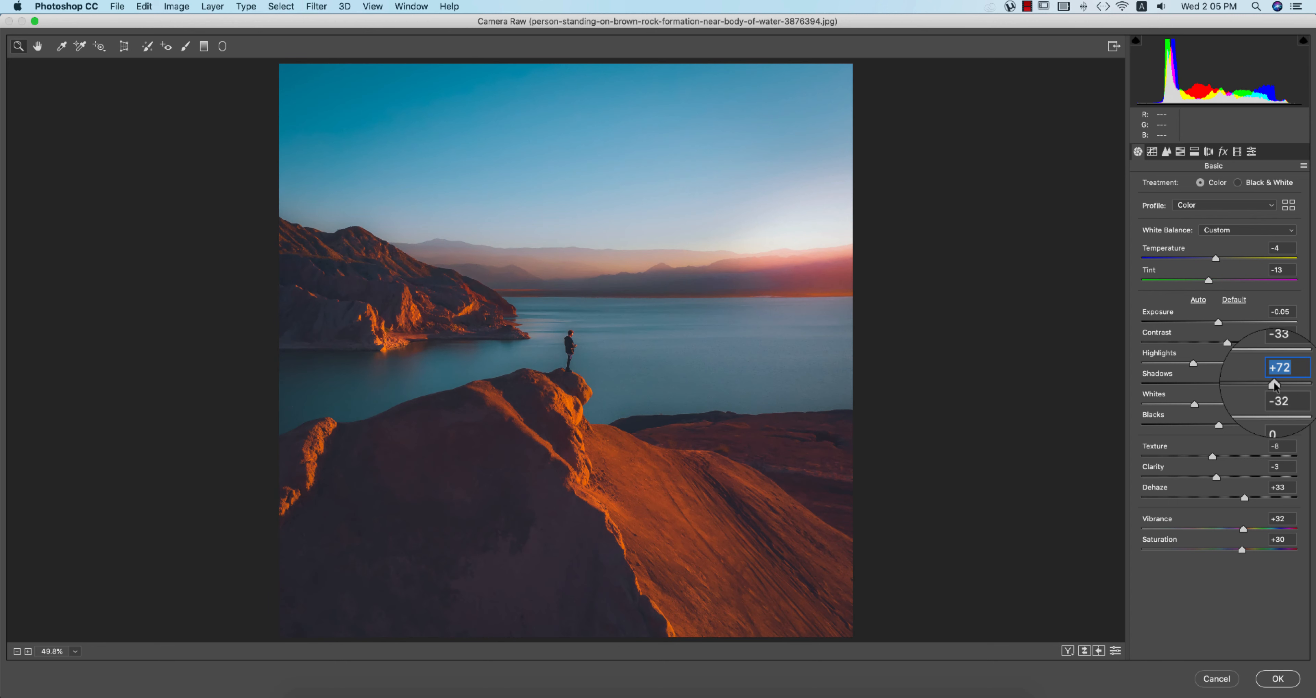
pyautogui.click(1284, 394)
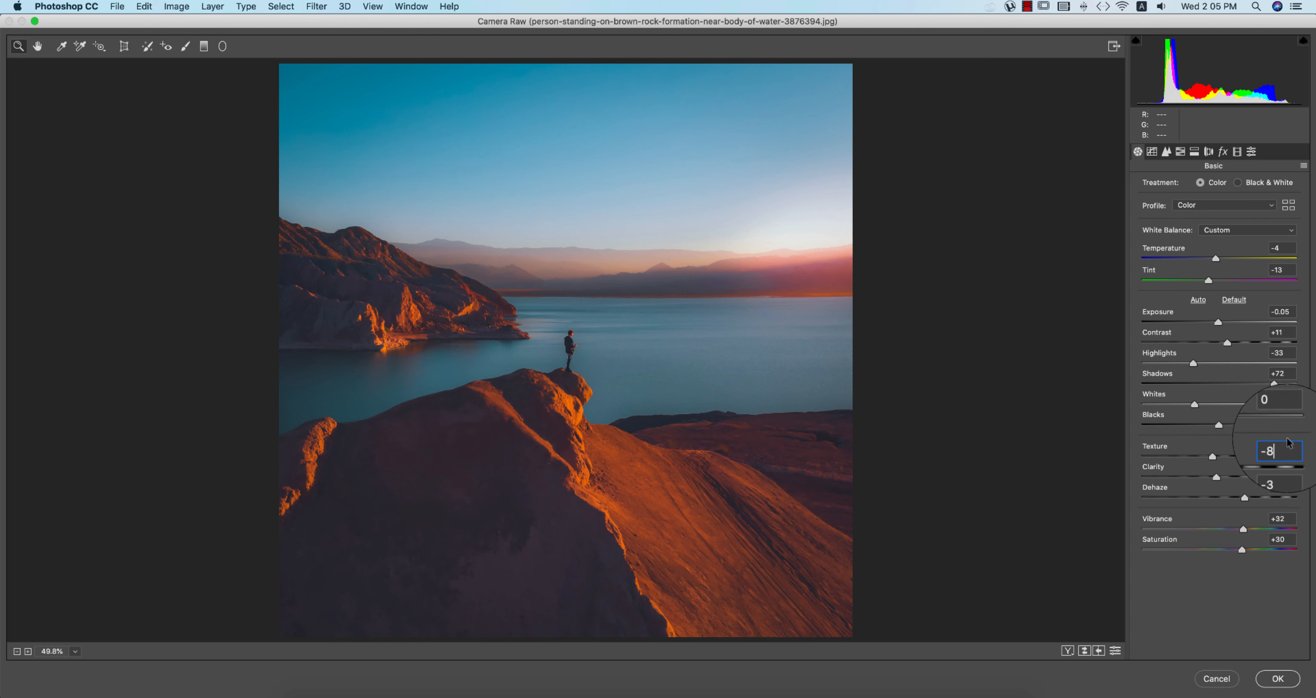
pyautogui.click(1287, 467)
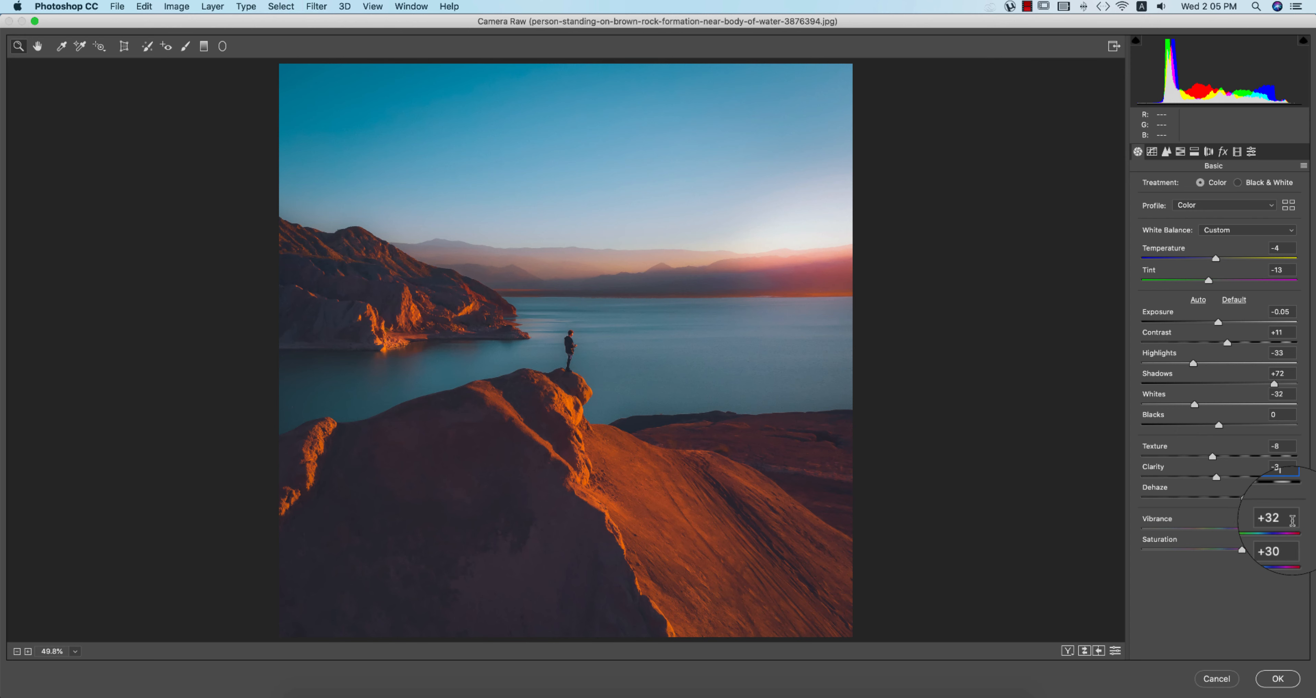
pyautogui.click(1281, 539)
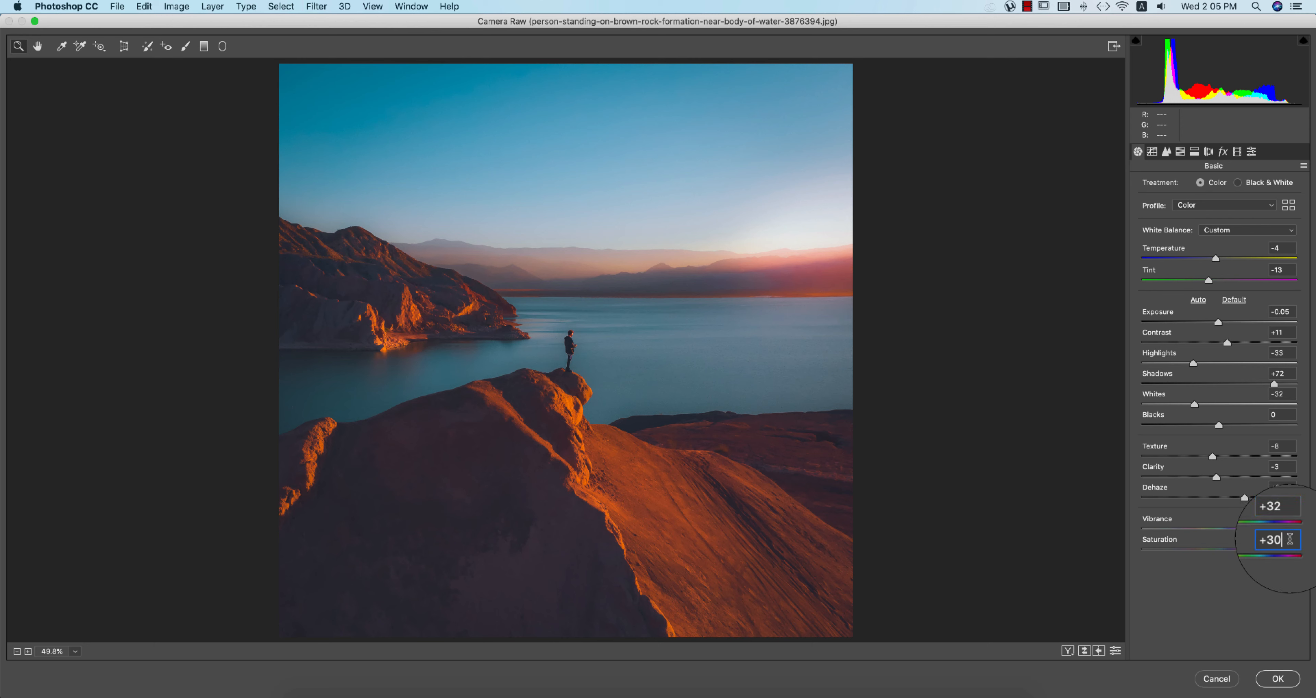
# Step: Inspect the Tone Curve point curve's Blue, Green and Red channels, then return to RGB
pyautogui.click(1151, 151)
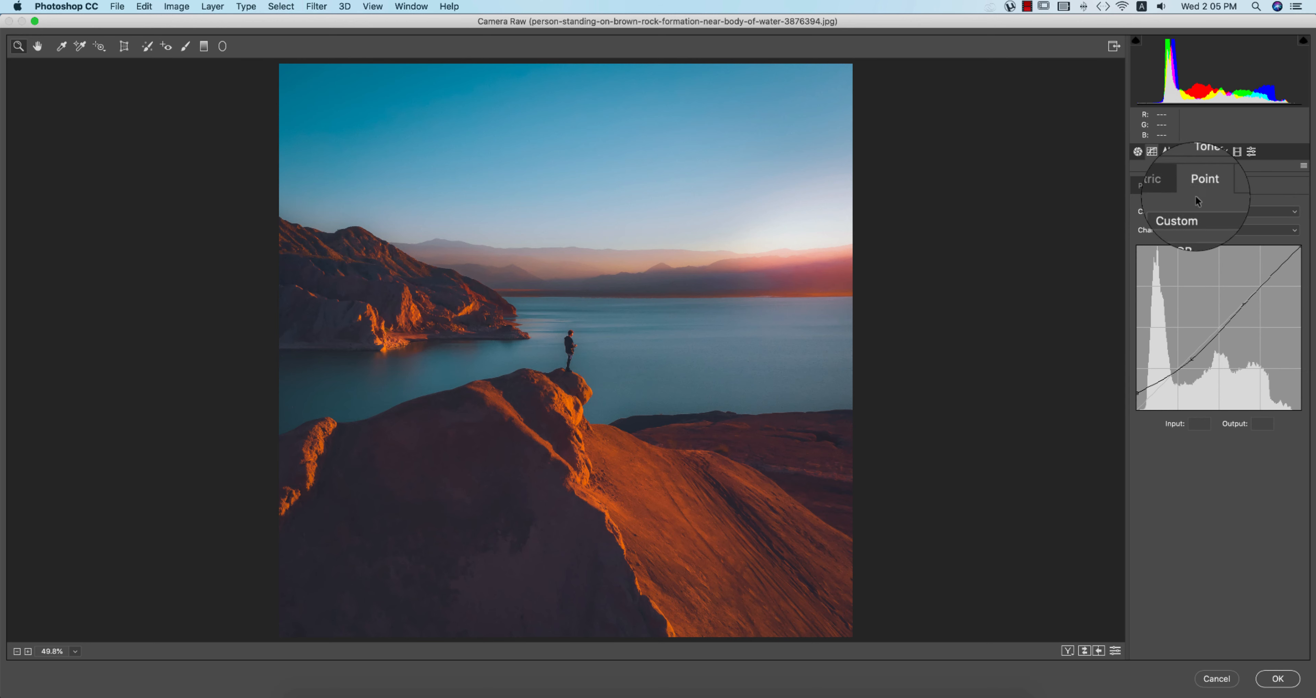
pyautogui.click(1184, 230)
pyautogui.click(1183, 258)
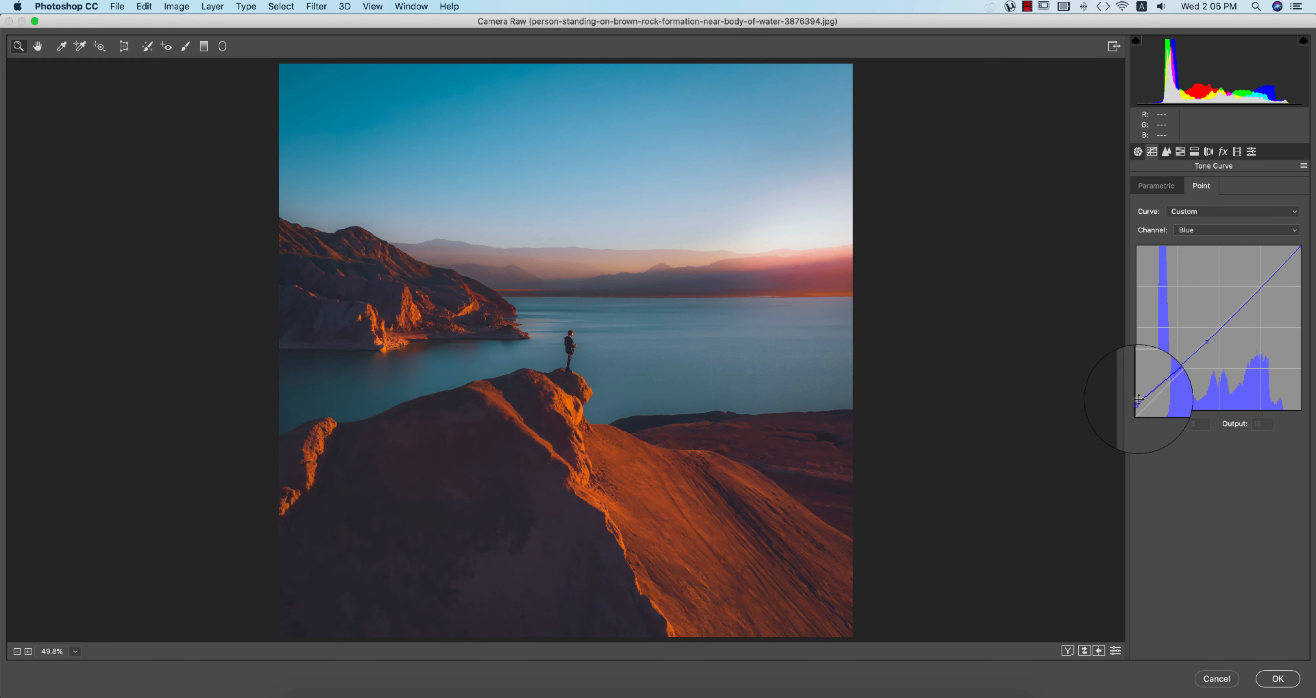
pyautogui.click(1183, 229)
pyautogui.click(1187, 219)
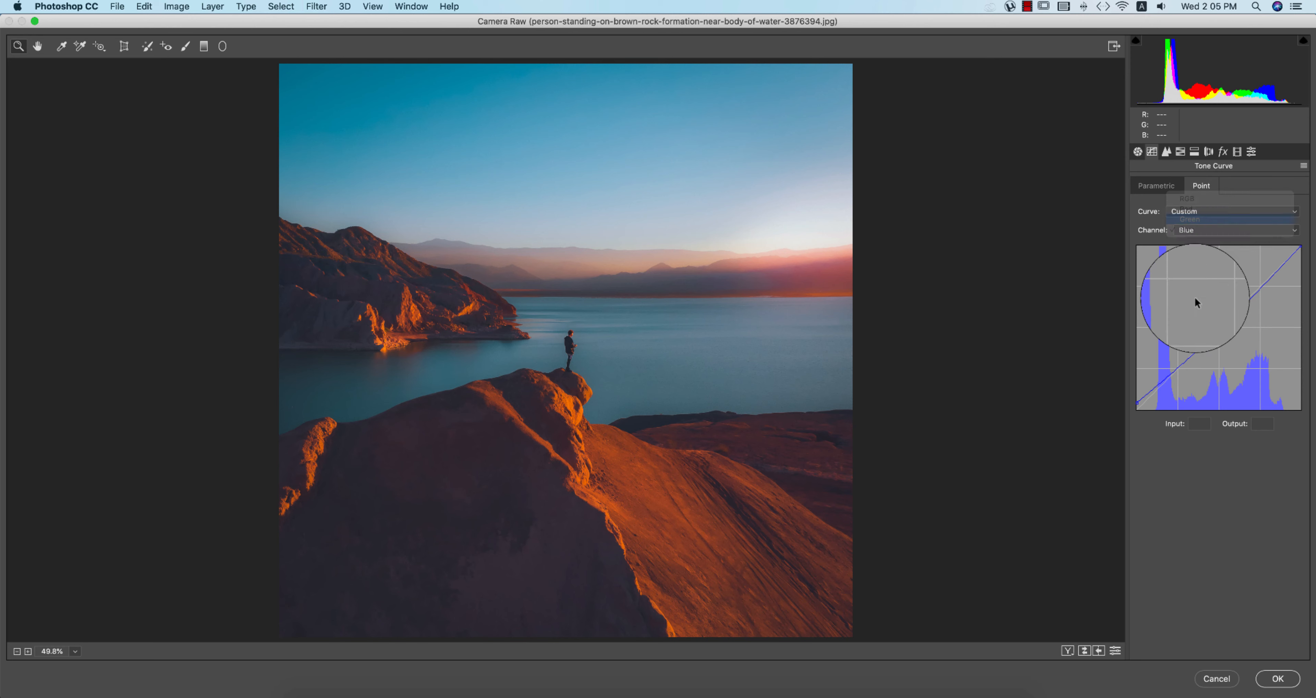
pyautogui.click(1199, 230)
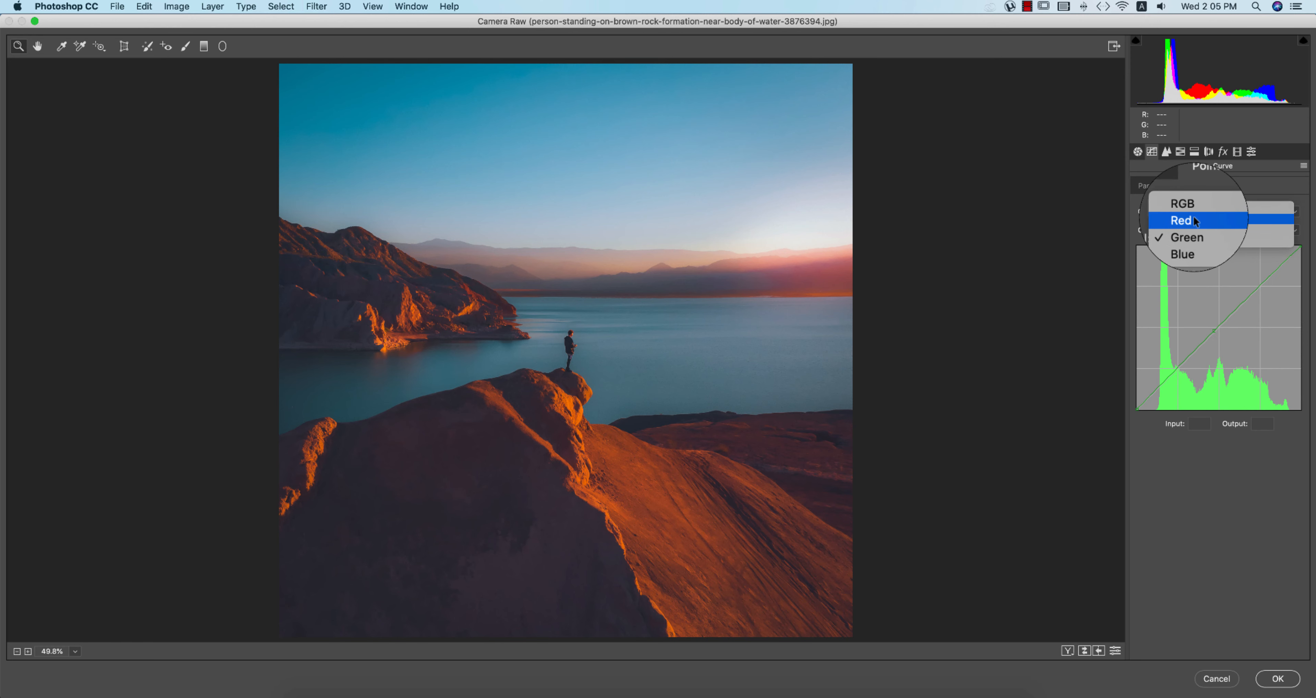
pyautogui.click(1194, 218)
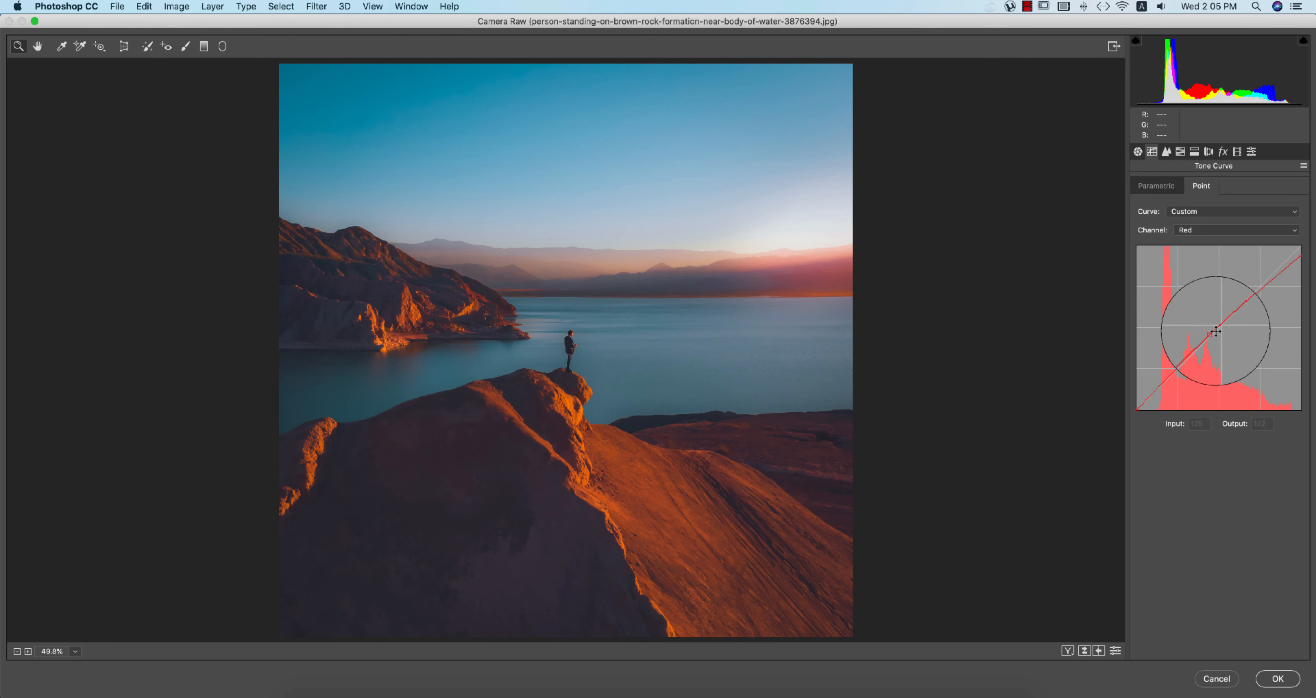
pyautogui.click(1185, 230)
pyautogui.click(1190, 213)
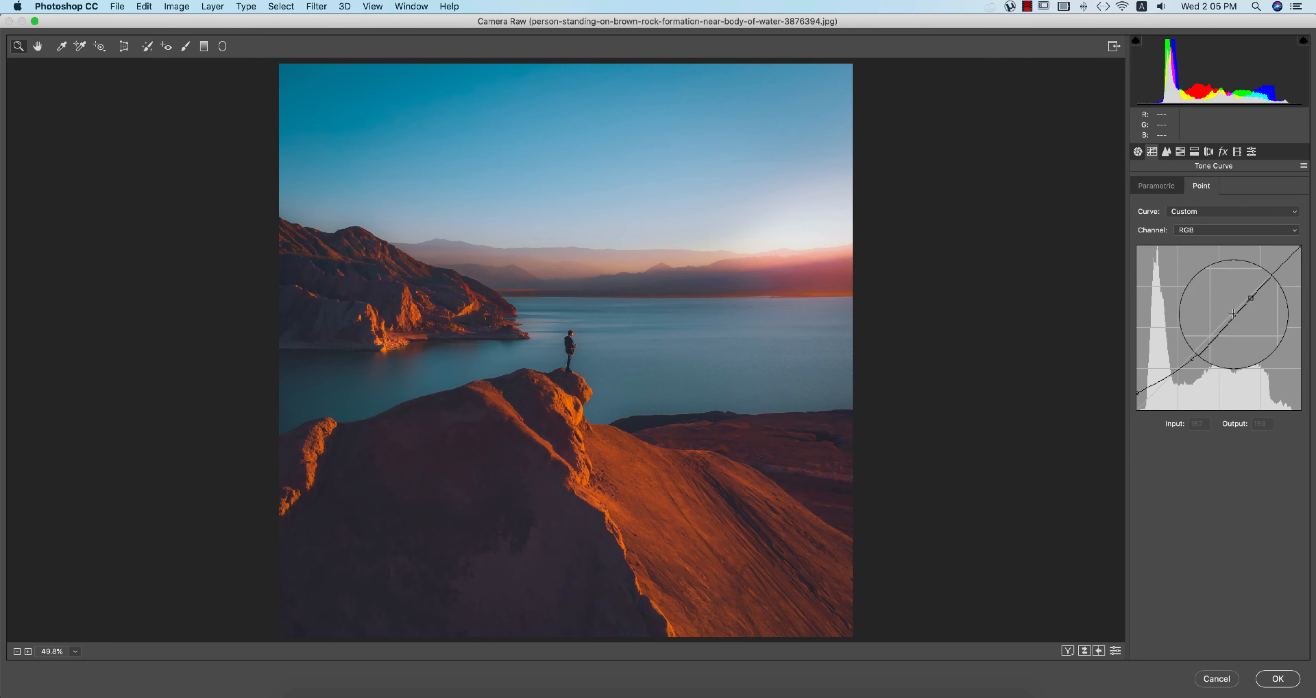
# Step: Lift the RGB curve's black point to give the shadows a faded look
pyautogui.moveTo(1137, 393)
pyautogui.mouseDown()
pyautogui.moveTo(1137, 378)
pyautogui.moveTo(1138, 410)
pyautogui.mouseUp()
pyautogui.press('super+z')
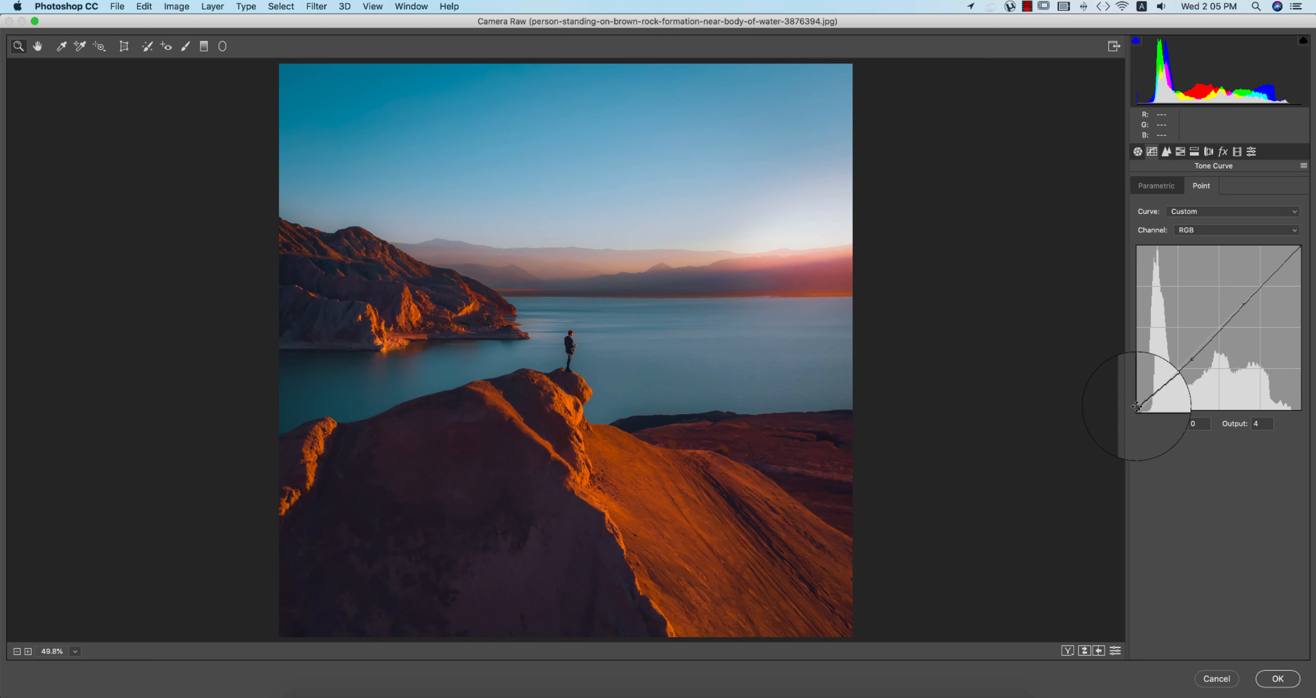
pyautogui.press('super+z')
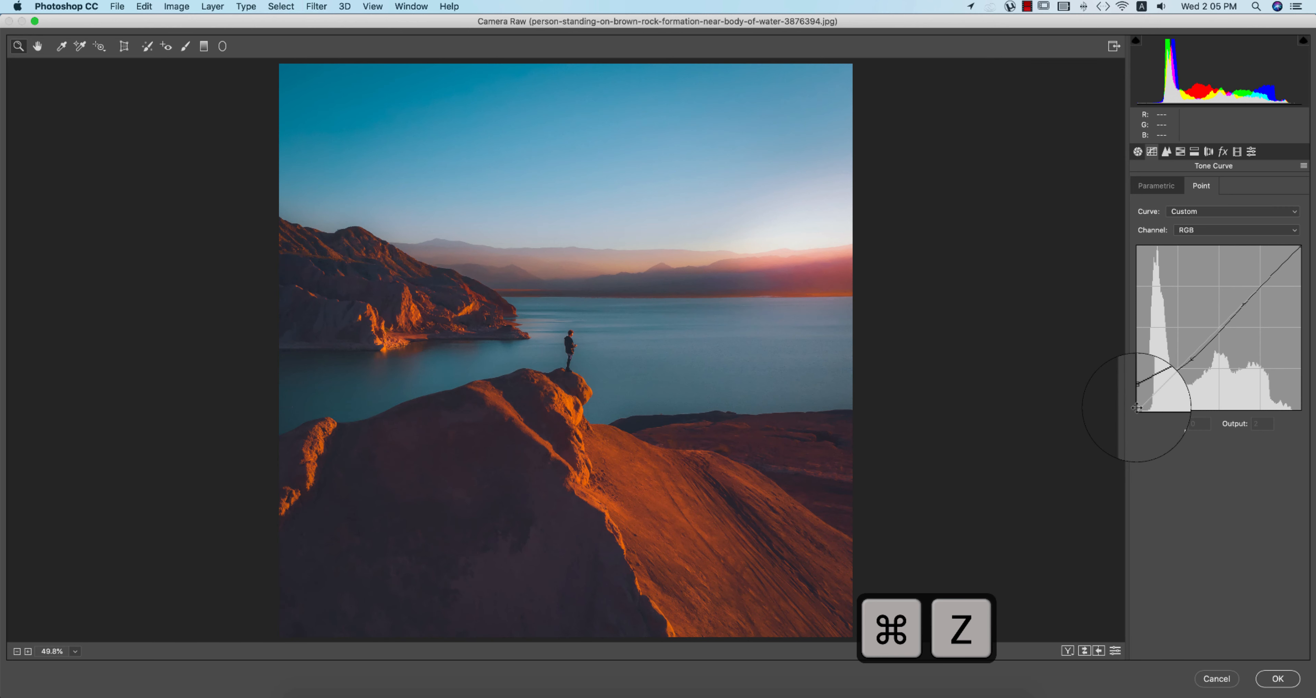
# Step: Set sharpening Amount 51, Radius 1.0, Detail 25, and noise reduction Luminance 45, Color 25
pyautogui.click(1166, 151)
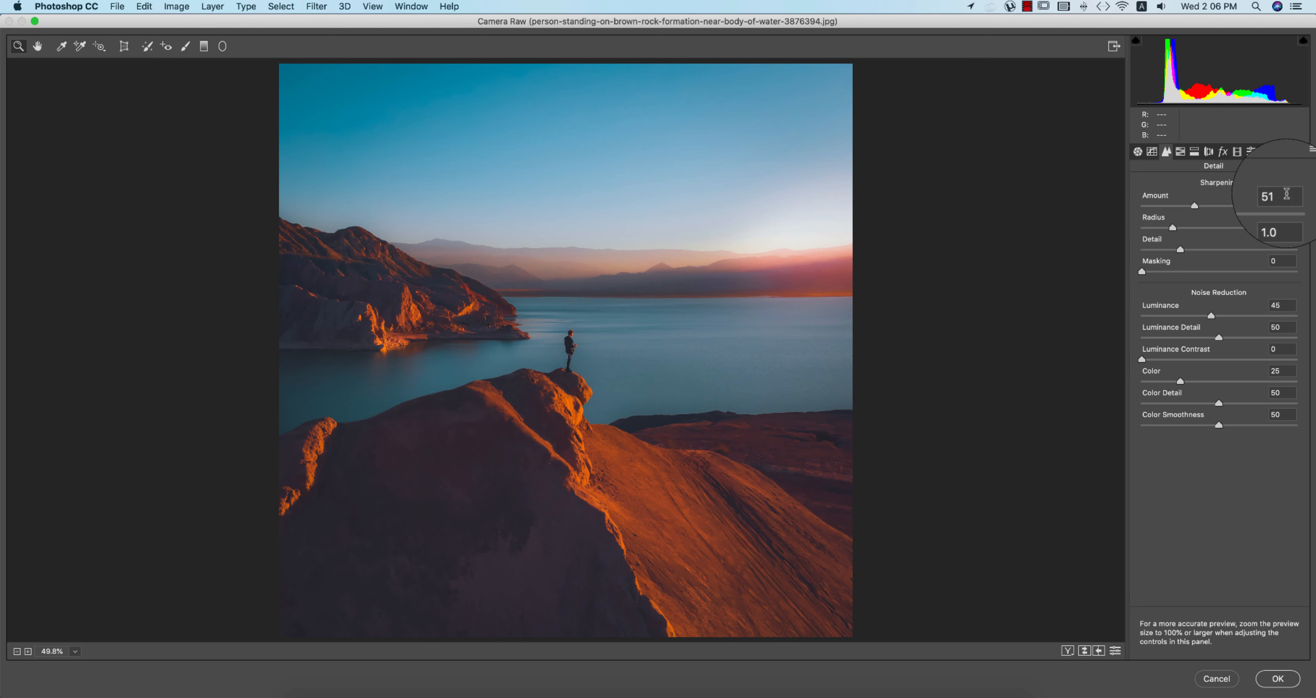
pyautogui.moveTo(1285, 194); pyautogui.dragTo(1235, 185)
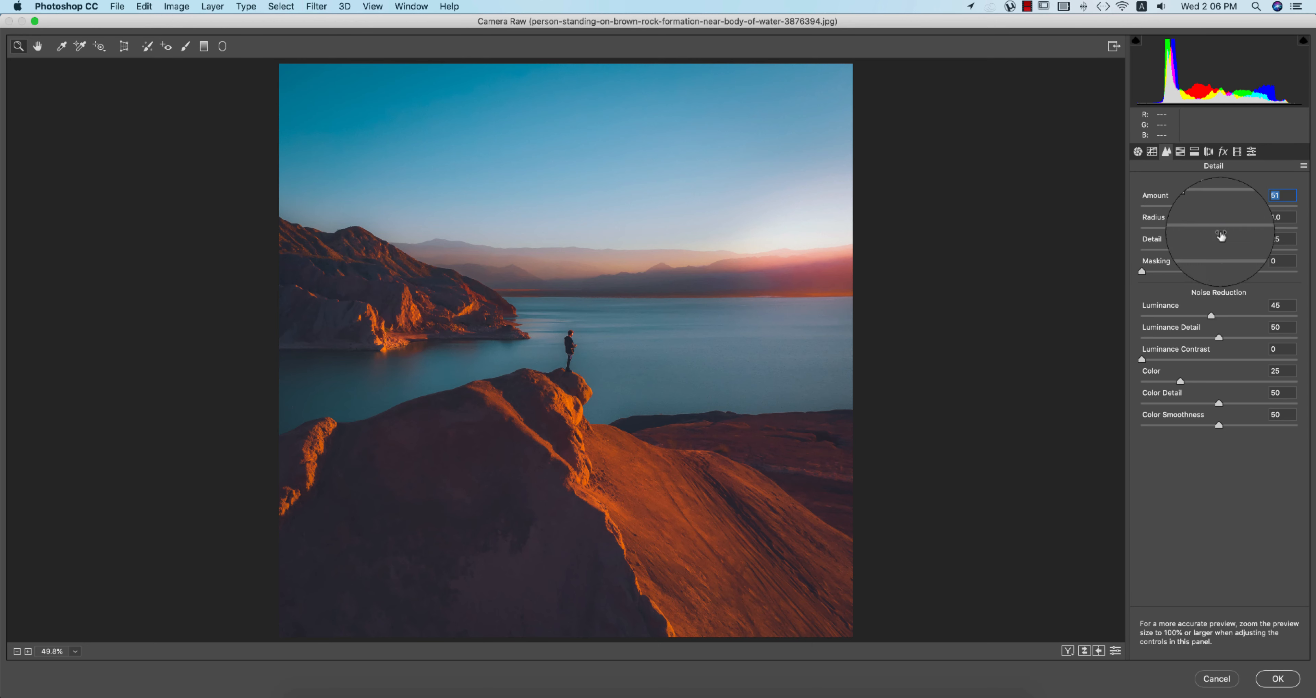
pyautogui.click(1276, 305)
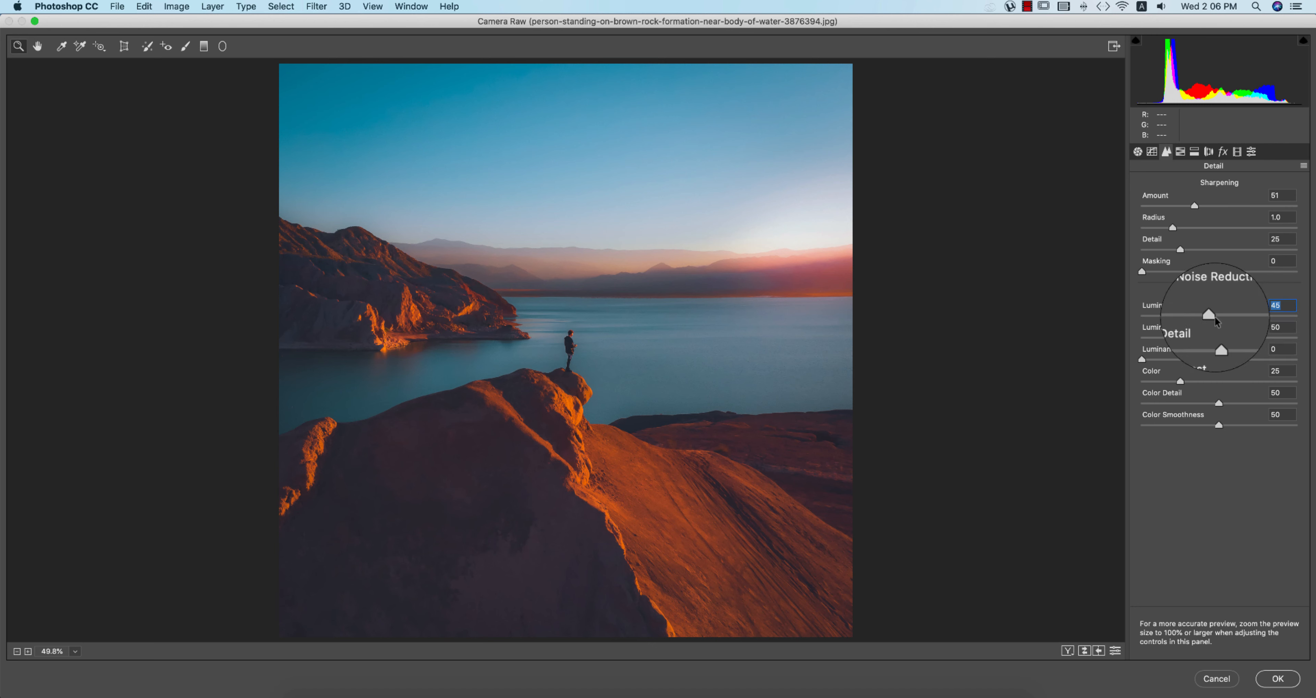
pyautogui.click(1271, 197)
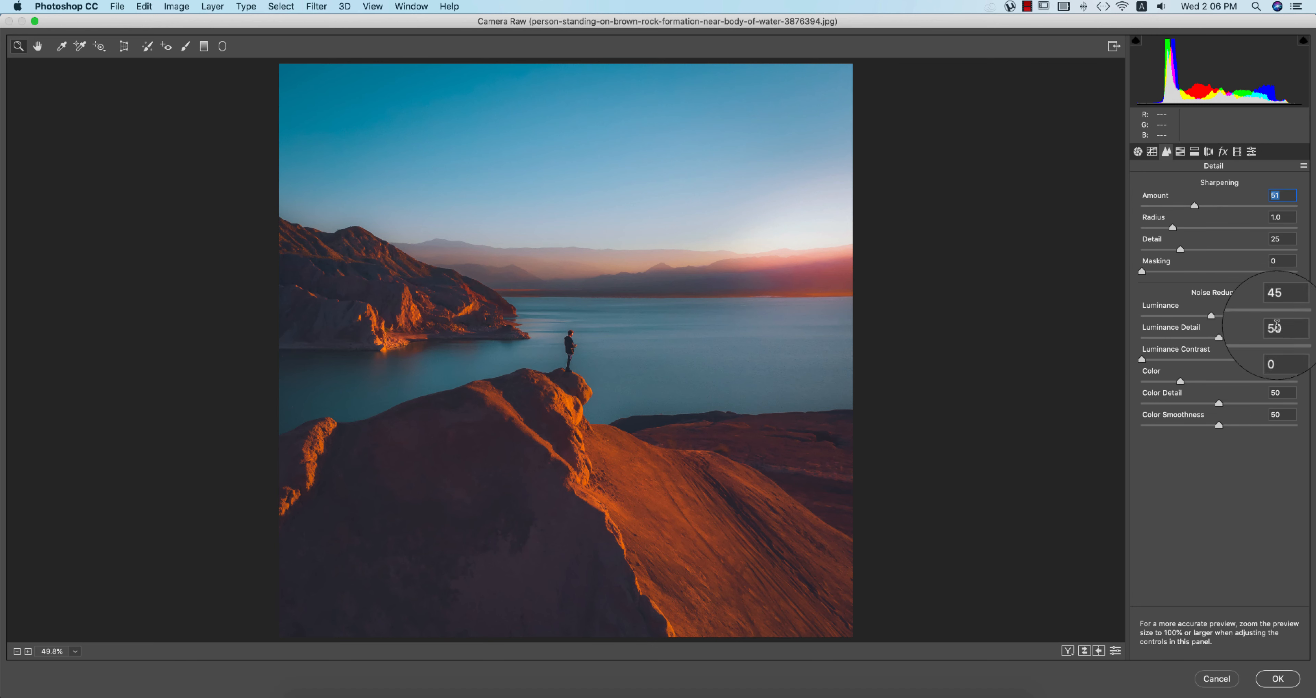
pyautogui.click(1290, 218)
pyautogui.click(1284, 240)
pyautogui.click(1278, 304)
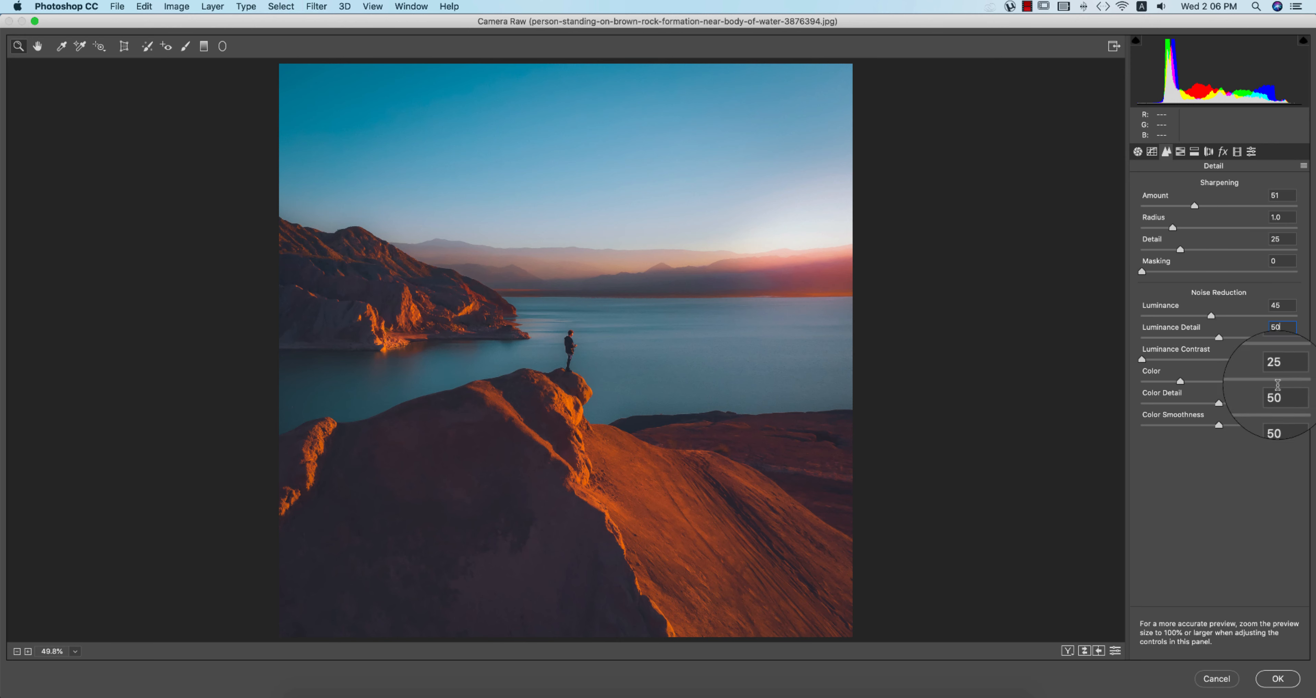
pyautogui.click(1283, 371)
pyautogui.click(1281, 394)
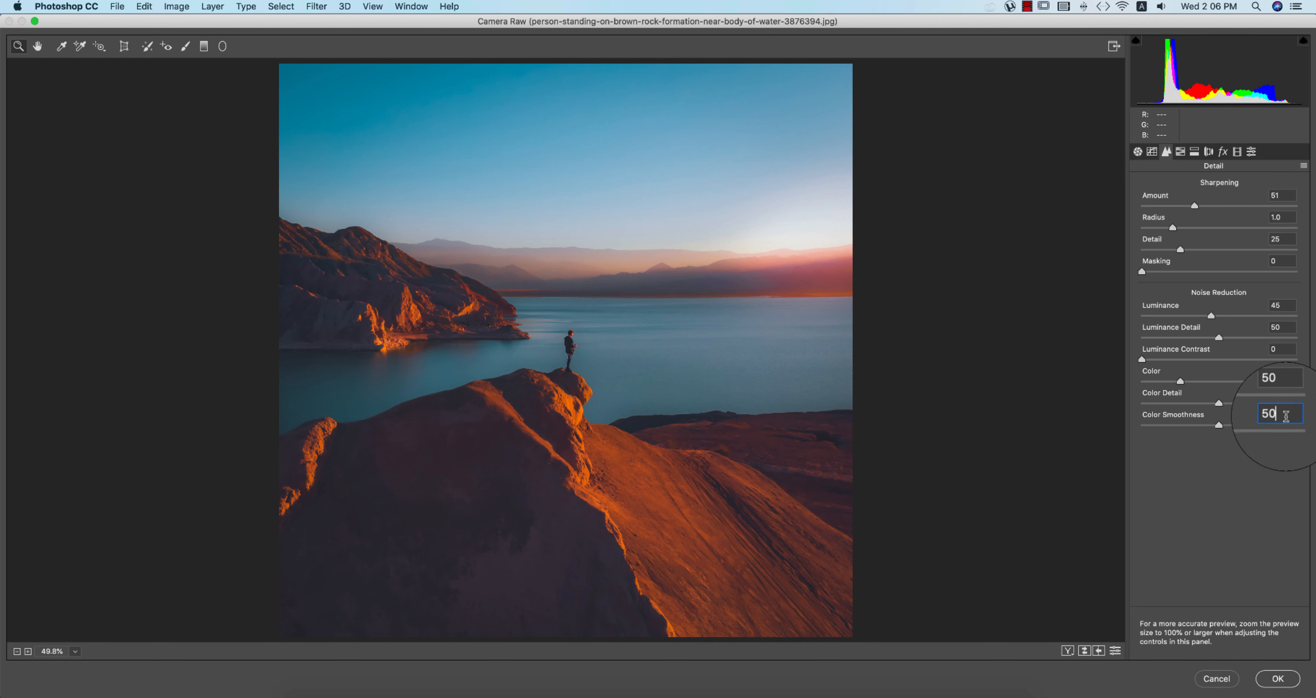
pyautogui.click(1180, 151)
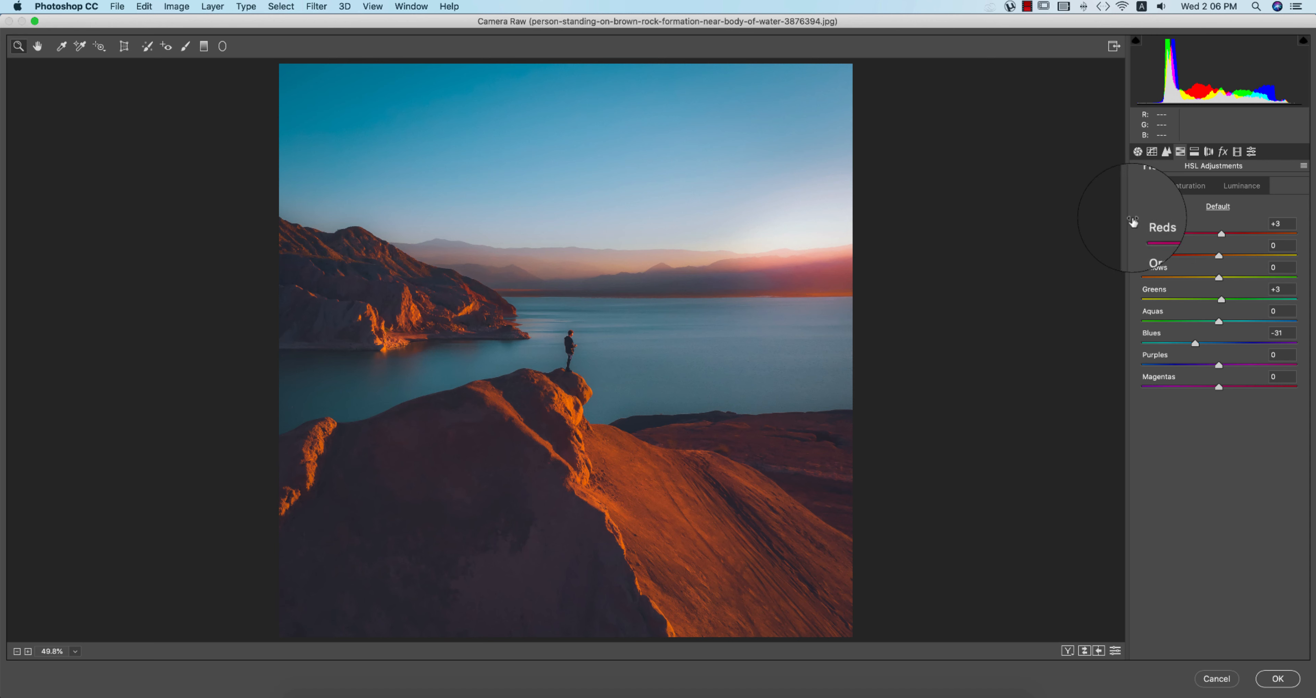
# Step: Set HSL Hue Greens +3, Blues -31 and Saturation Reds +58, Oranges +30, Blues -55
pyautogui.click(1287, 333)
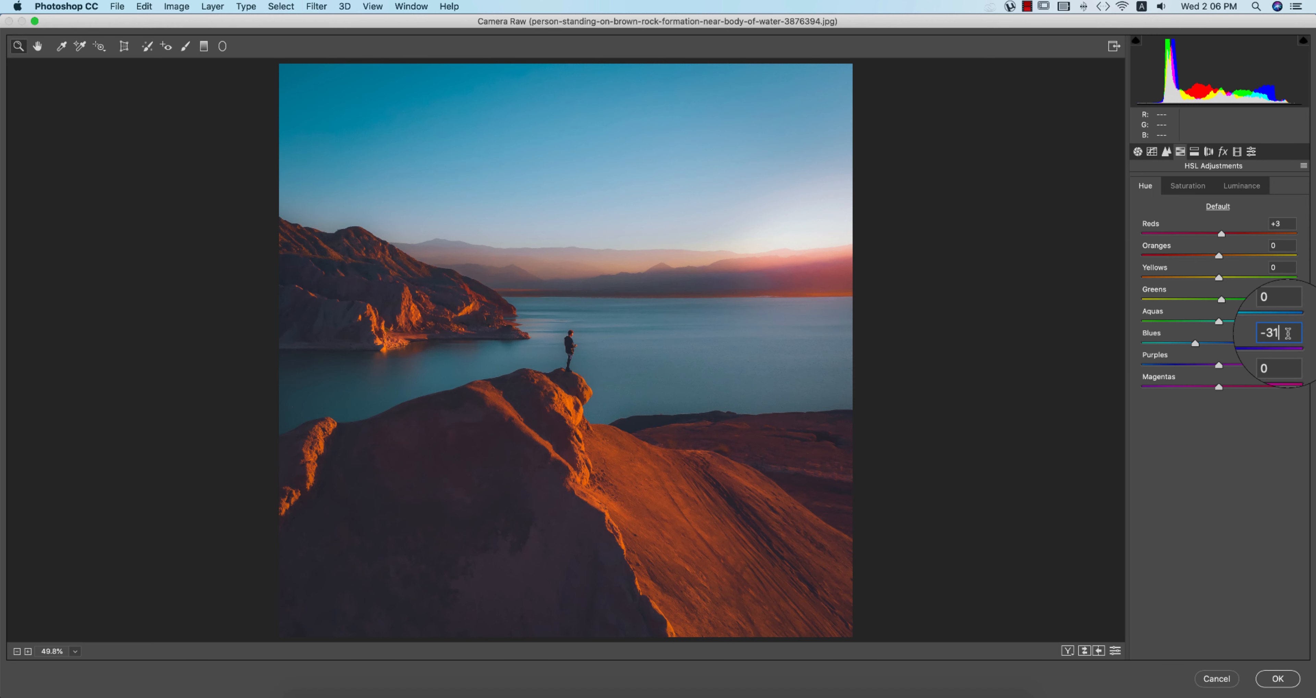
pyautogui.click(1289, 289)
pyautogui.write('+3')
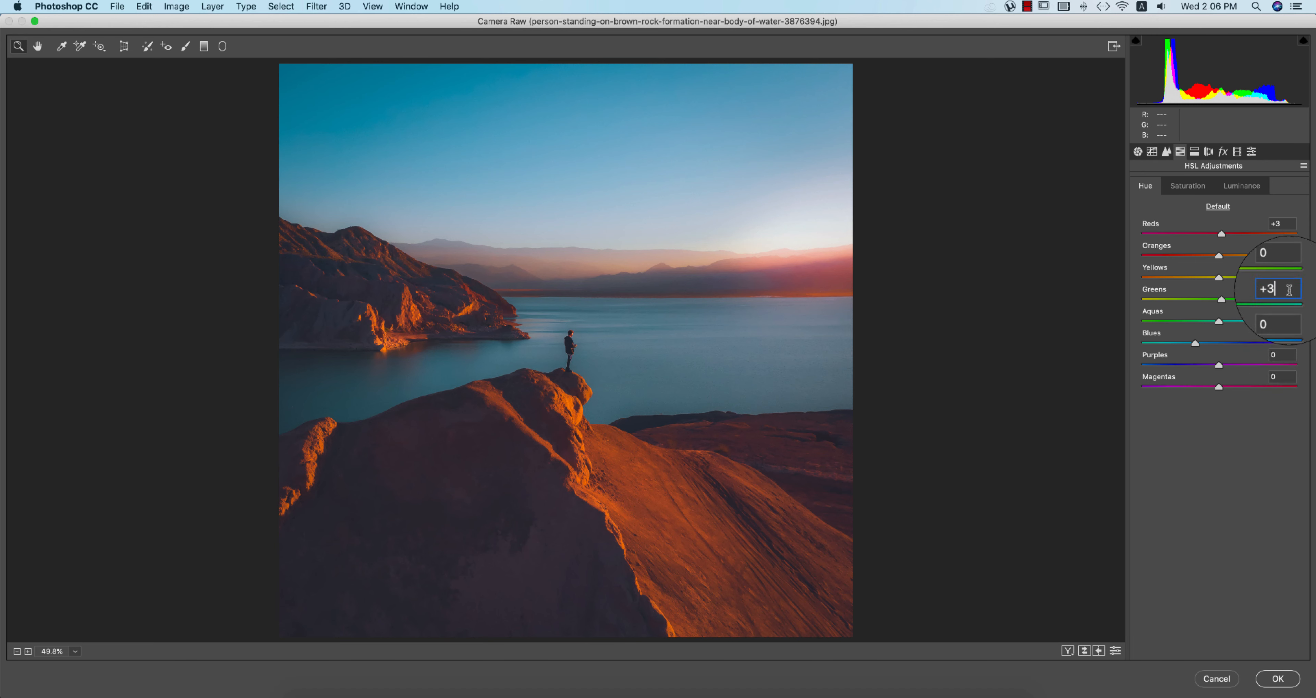
pyautogui.click(1188, 187)
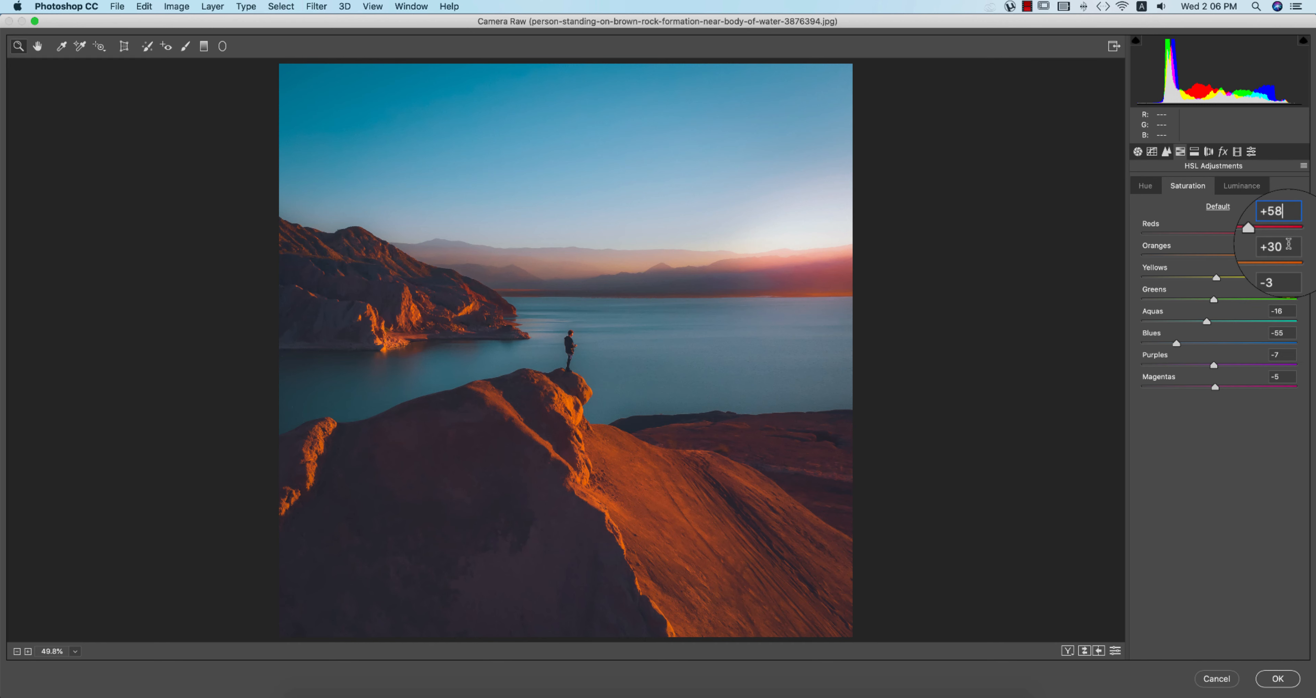
pyautogui.click(1289, 267)
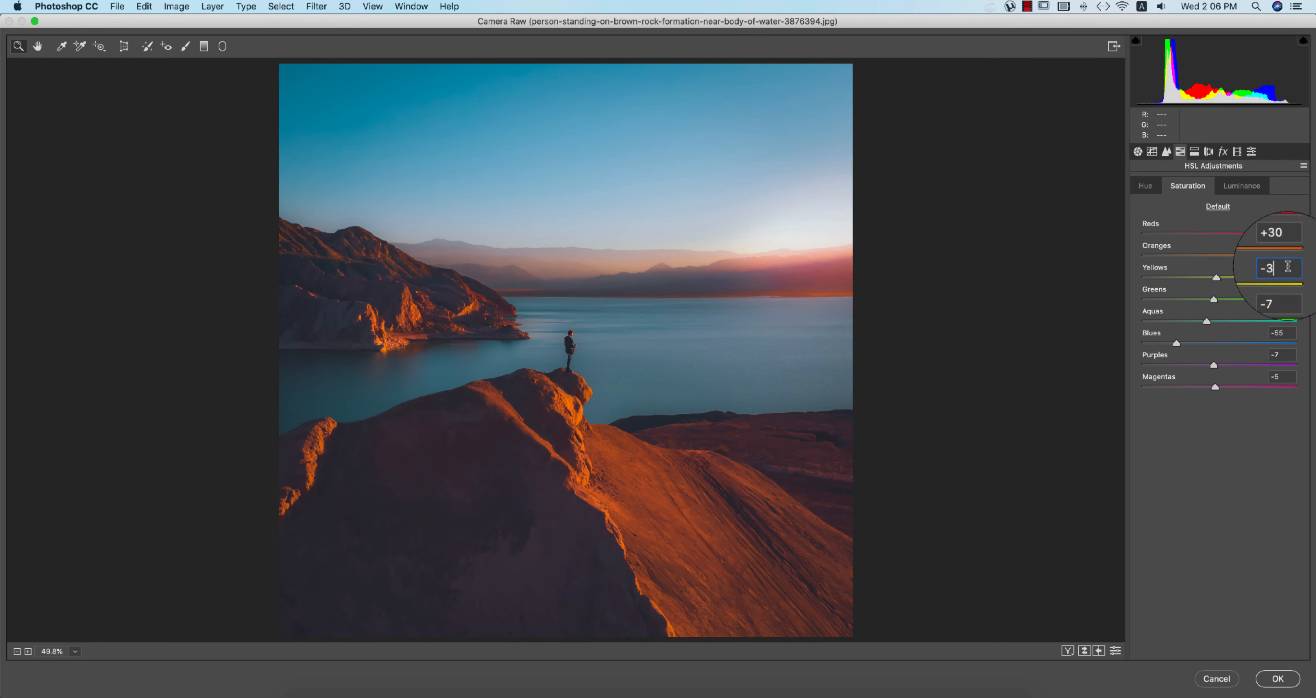
pyautogui.click(1288, 311)
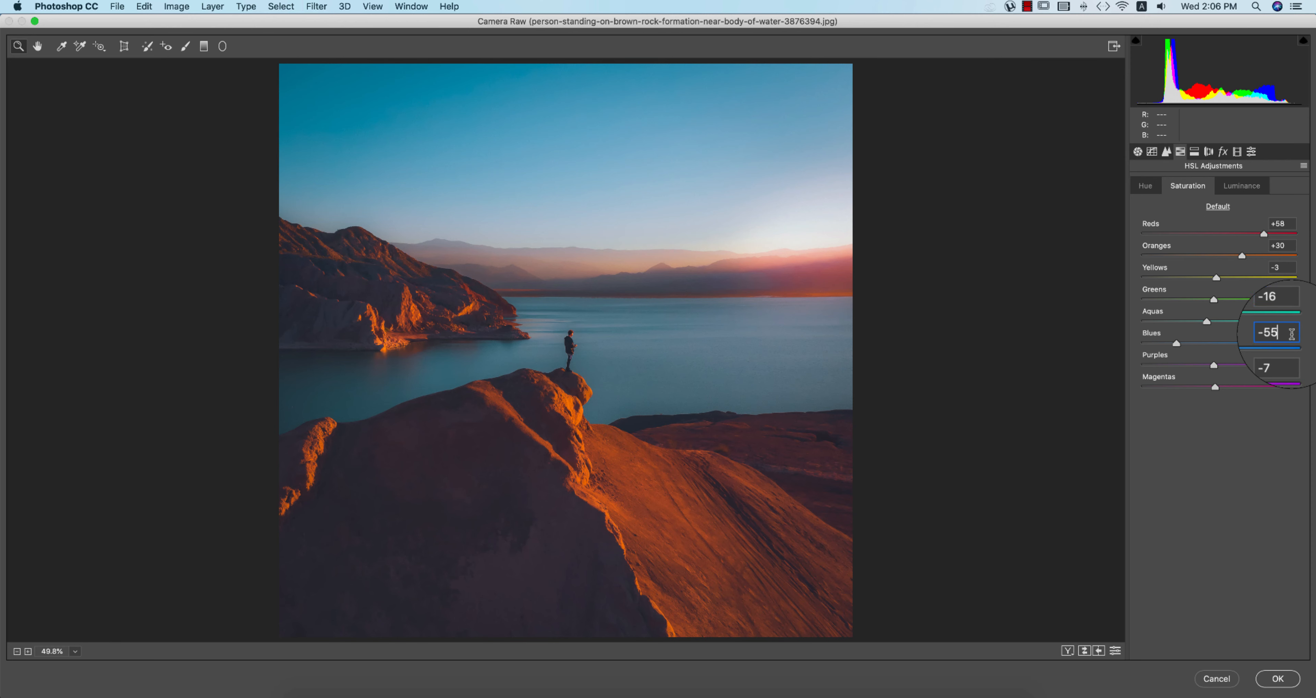
pyautogui.click(1288, 360)
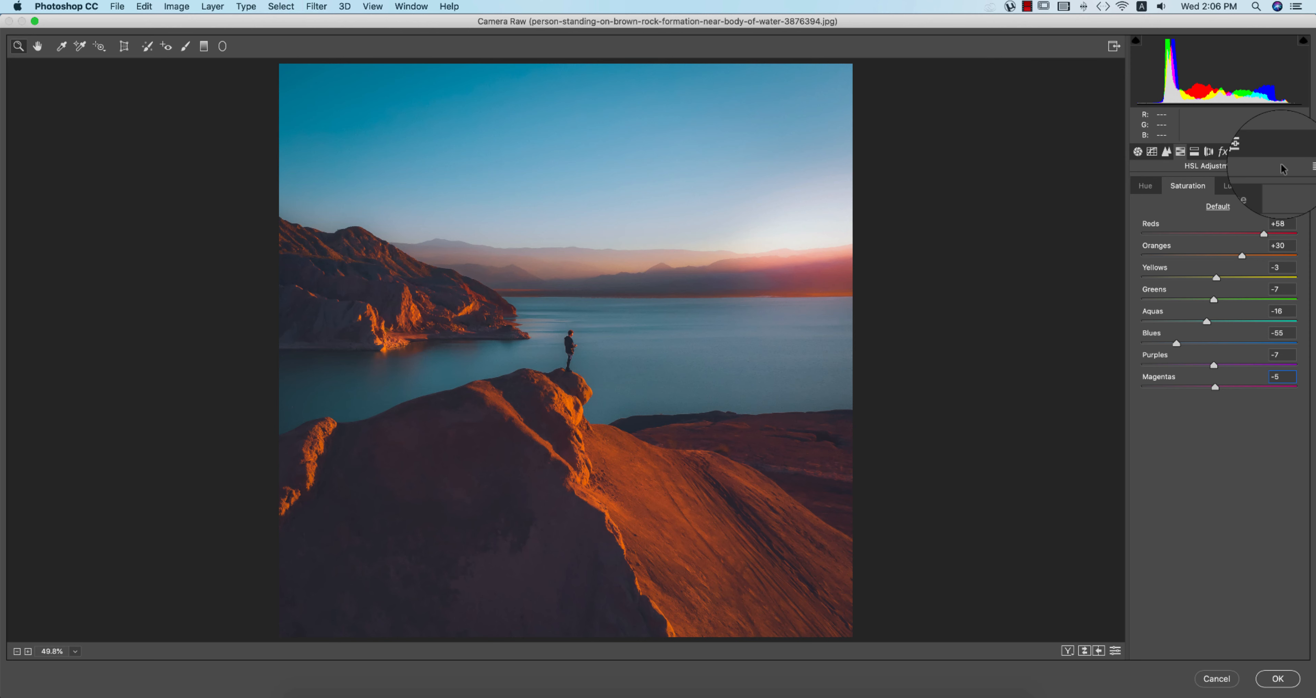
# Step: Brighten Oranges luminance to +21
pyautogui.click(1241, 185)
pyautogui.click(1289, 220)
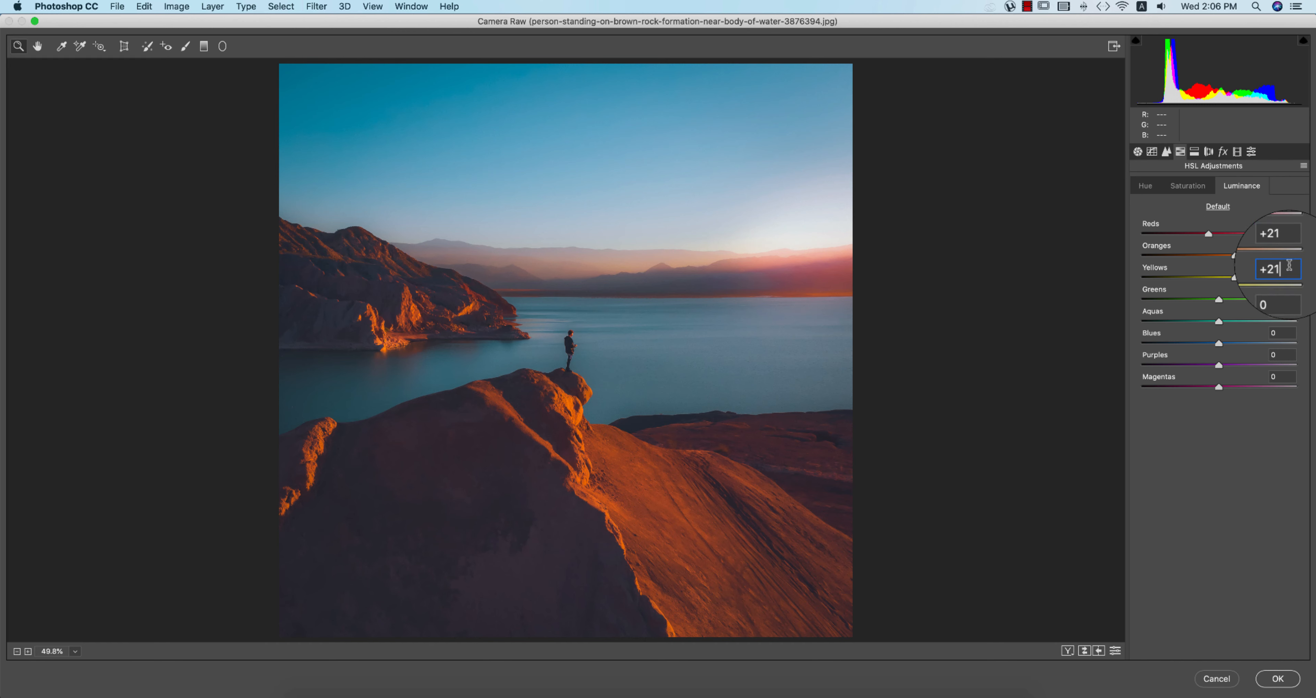
pyautogui.click(1193, 151)
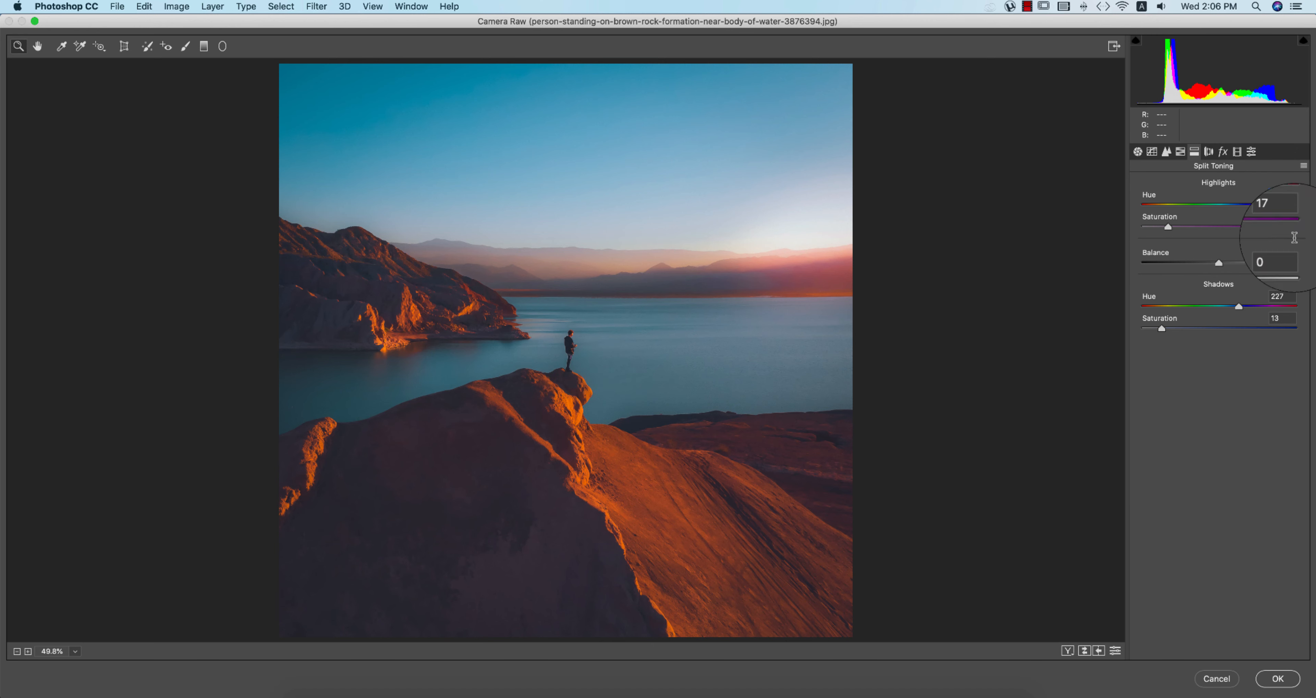
# Step: Enter split-toning Highlights Hue 296, Saturation 17, and Shadows Hue 227, Saturation 13
pyautogui.click(1291, 194)
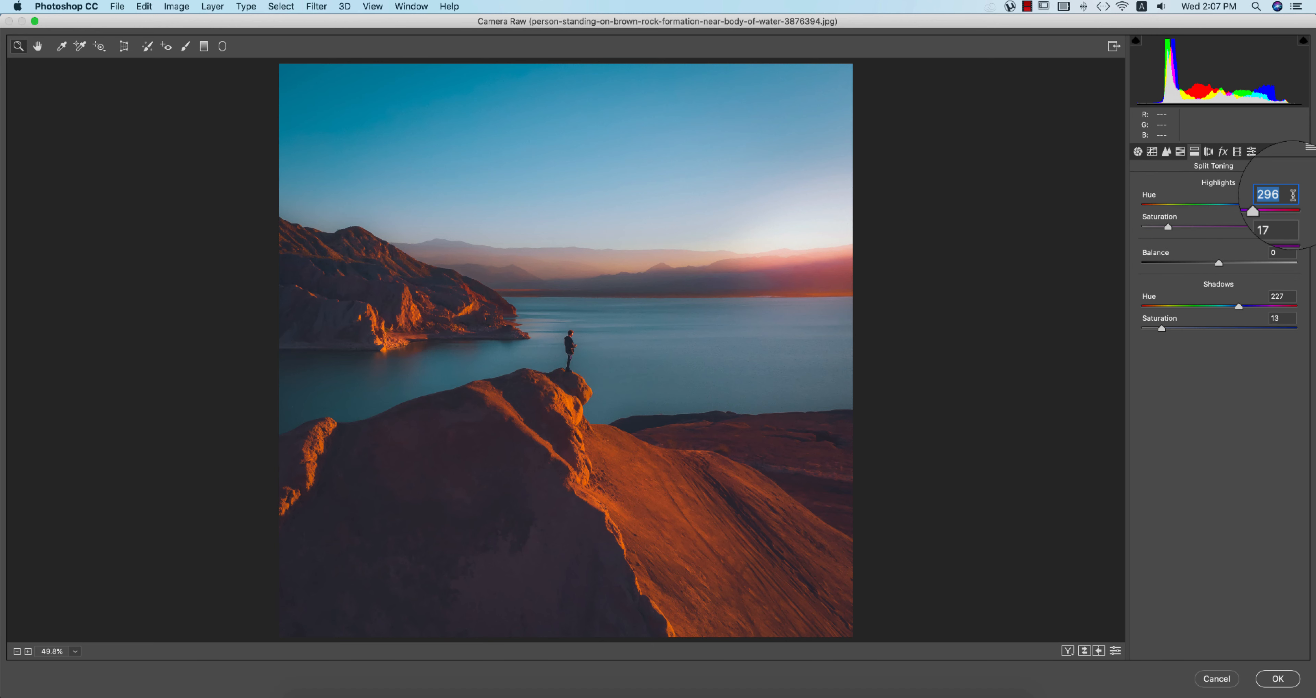
pyautogui.click(1293, 194)
pyautogui.click(1284, 216)
pyautogui.click(1286, 300)
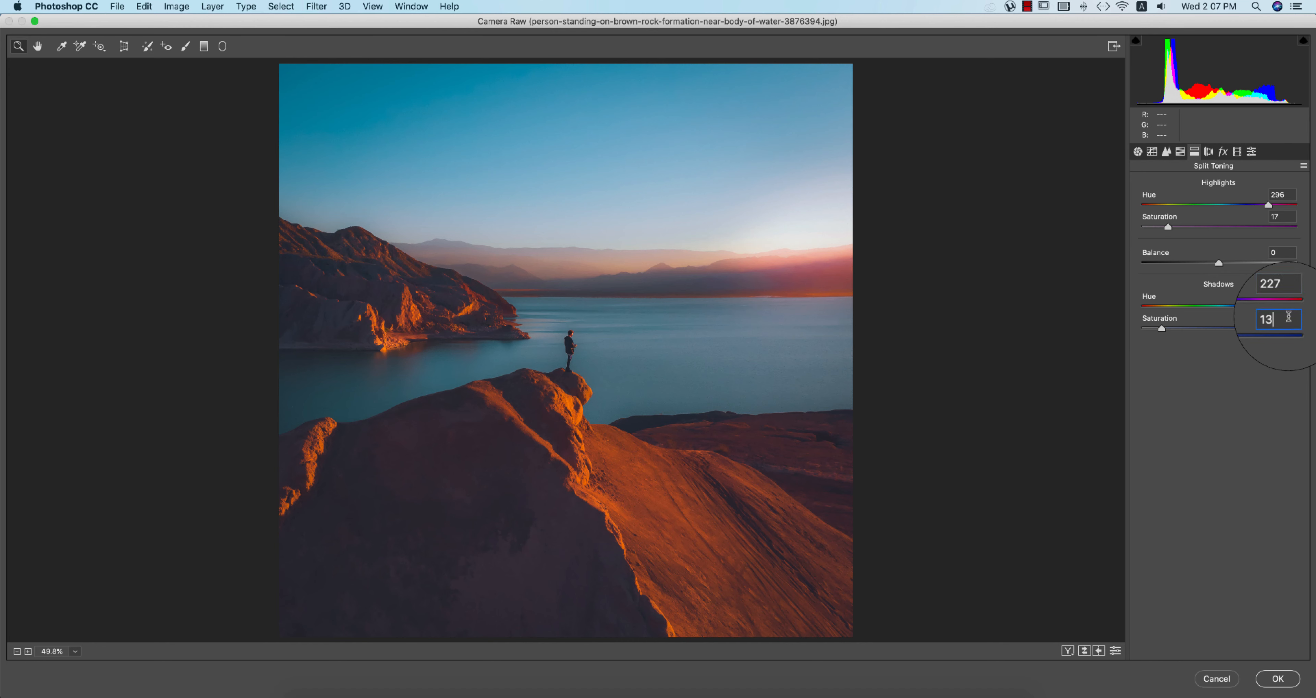
# Step: Set Post Crop Vignetting Amount to -16 with Highlight Priority
pyautogui.click(1208, 151)
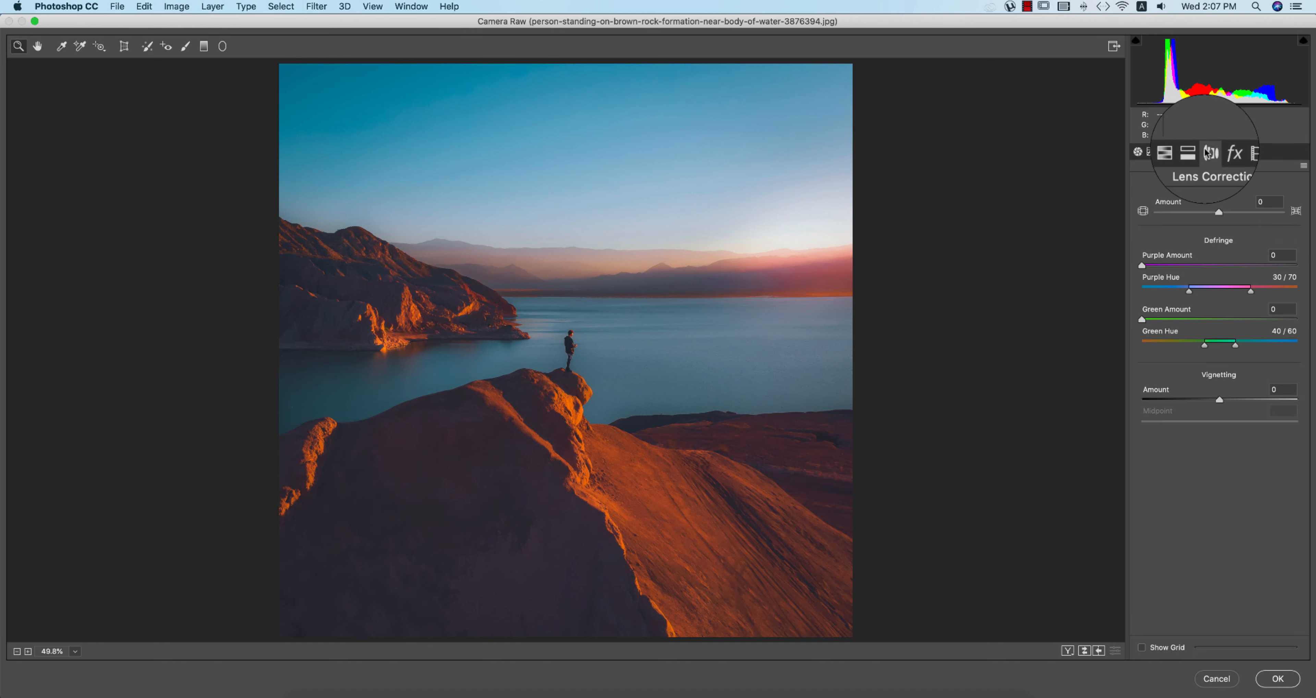
pyautogui.click(1222, 151)
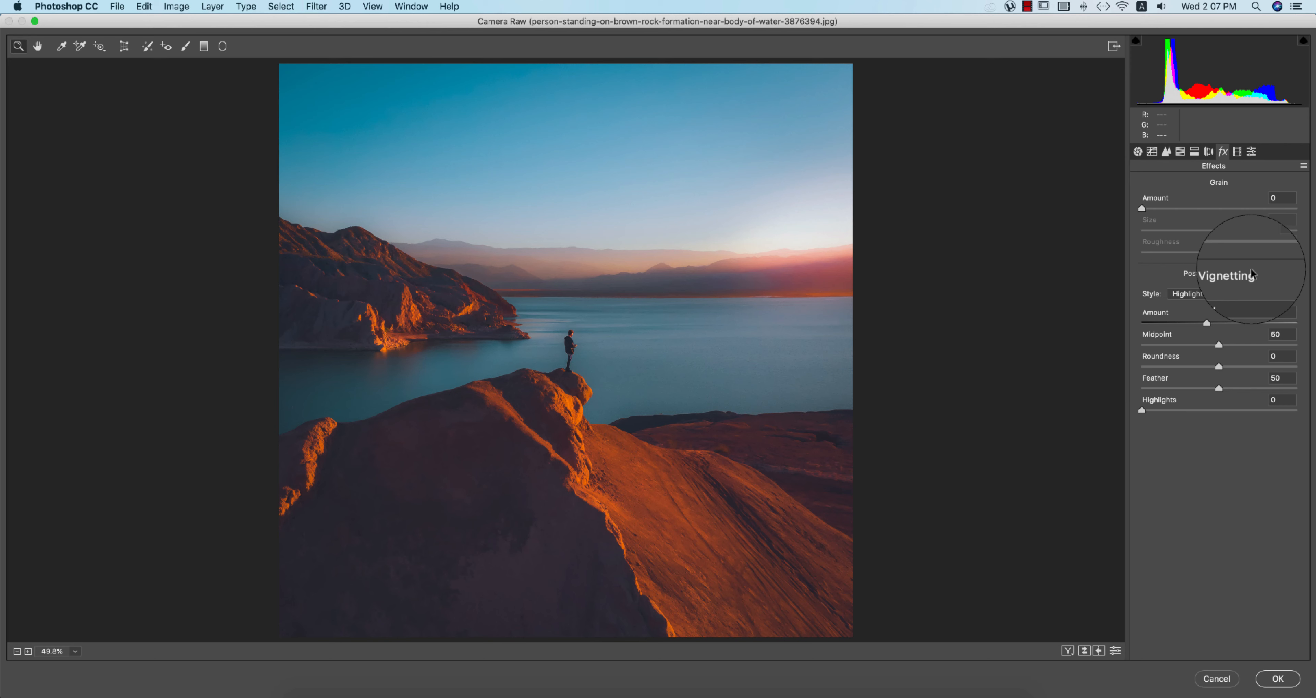
pyautogui.click(1283, 312)
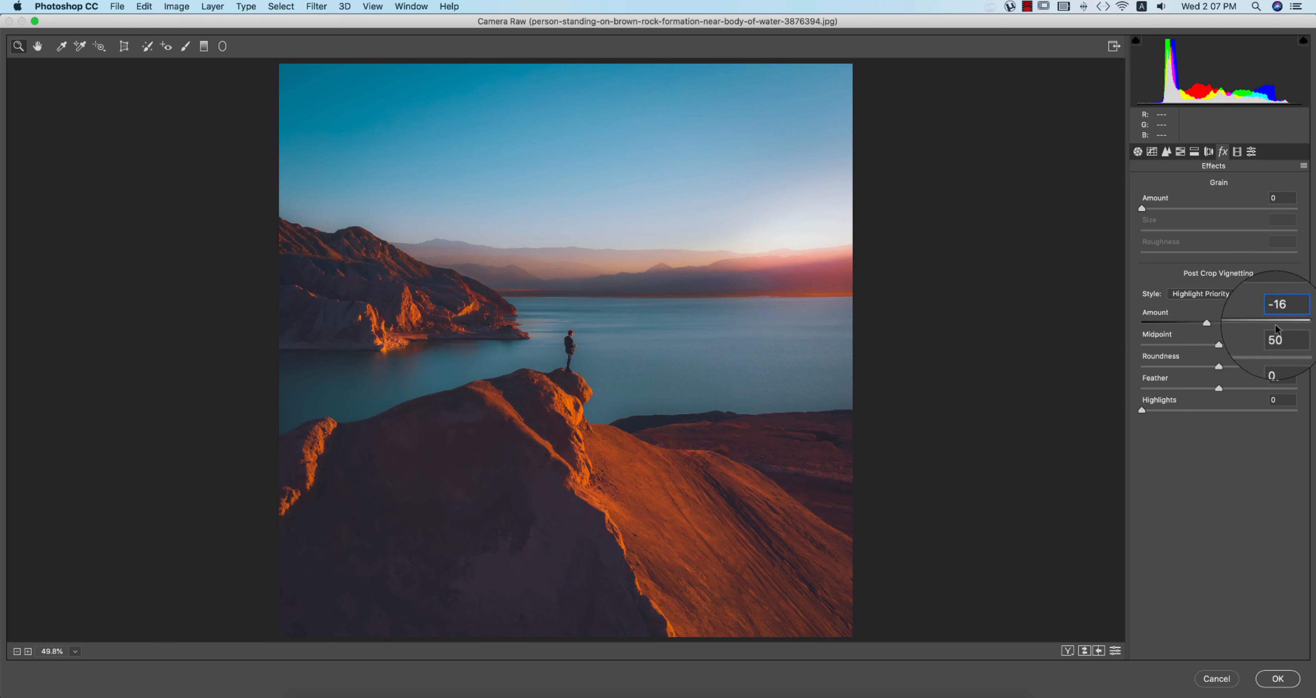
pyautogui.click(1251, 151)
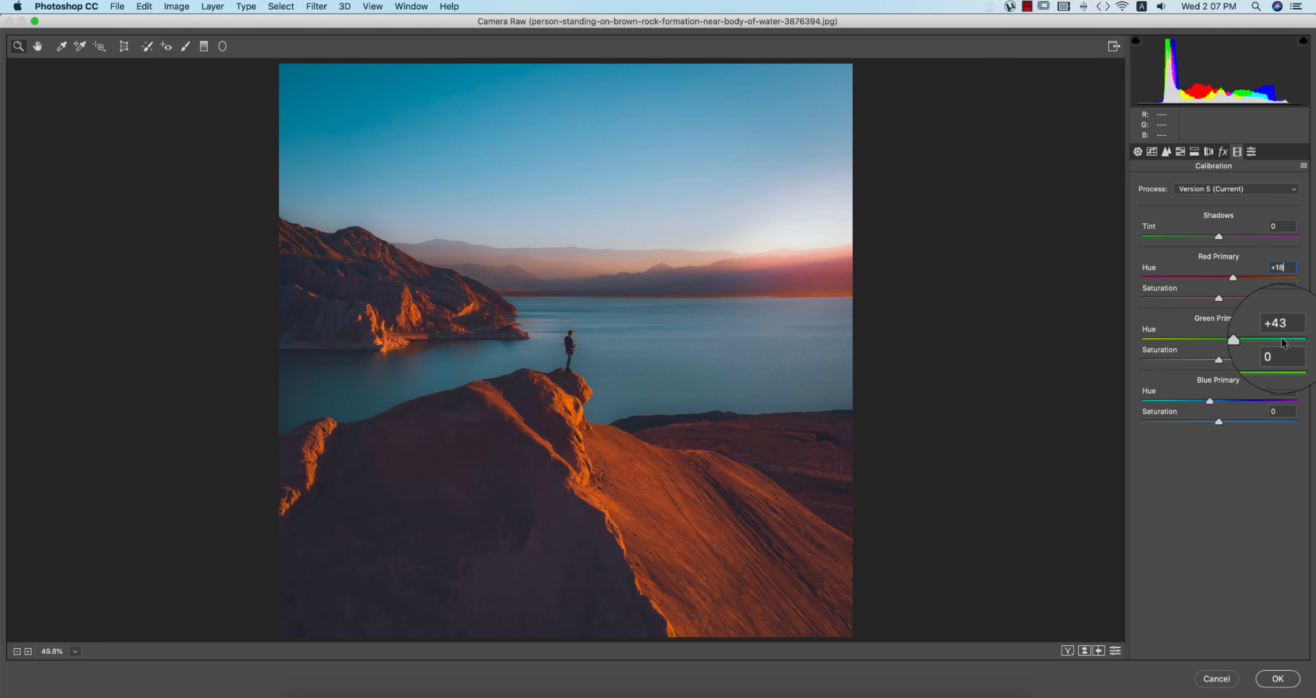
# Step: Set calibration primary hues Red +18, Green +43, Blue -12, apply, and launch Color Efex Pro 4
pyautogui.click(1288, 329)
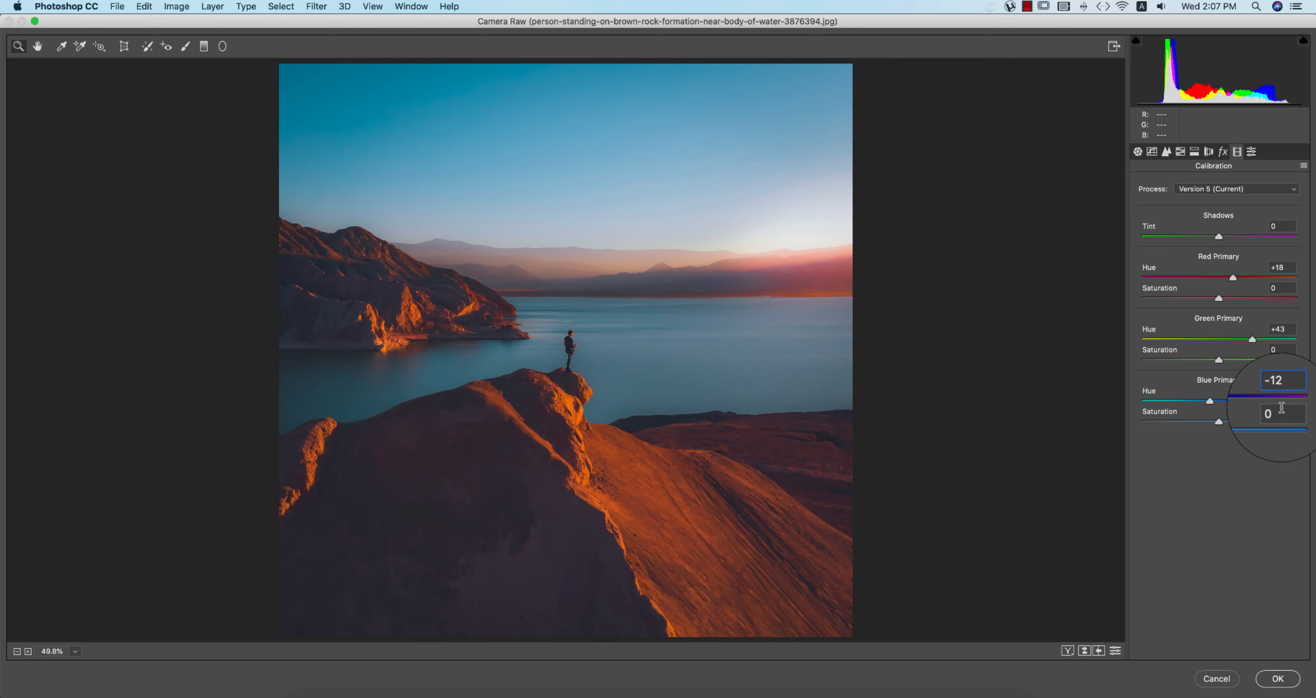
pyautogui.click(1272, 678)
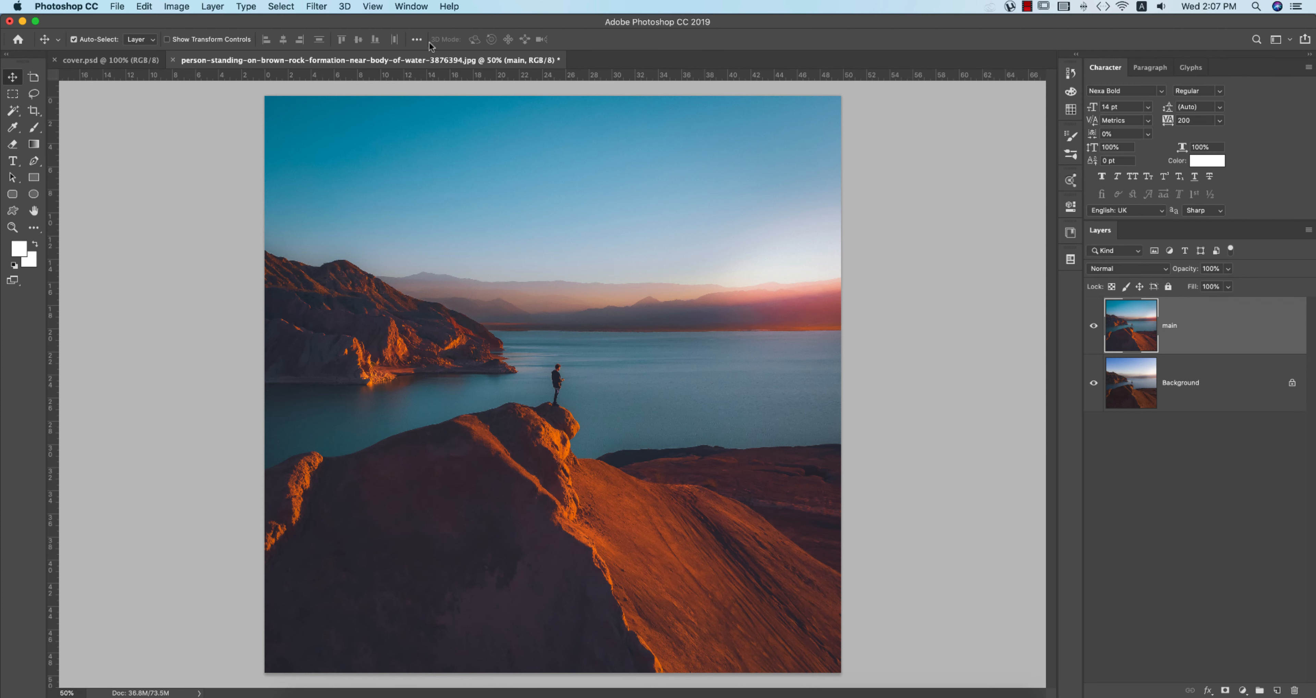
pyautogui.click(313, 8)
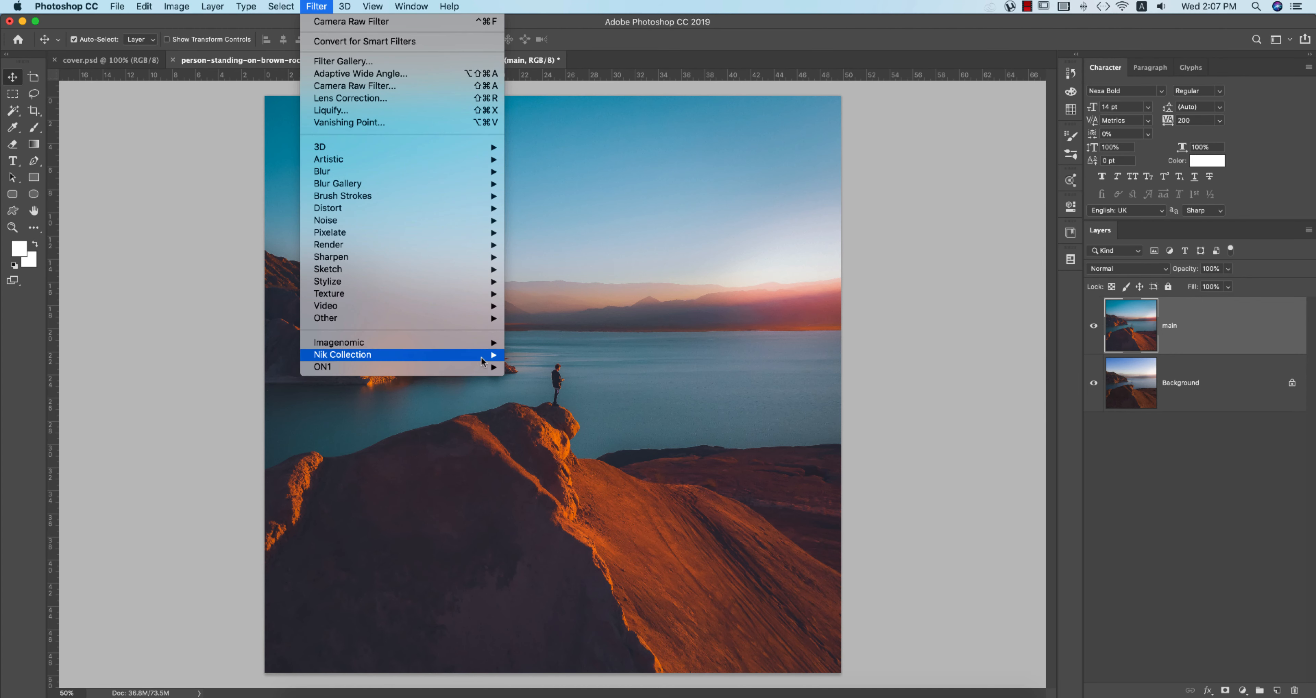
pyautogui.moveTo(409, 355)
pyautogui.click(561, 370)
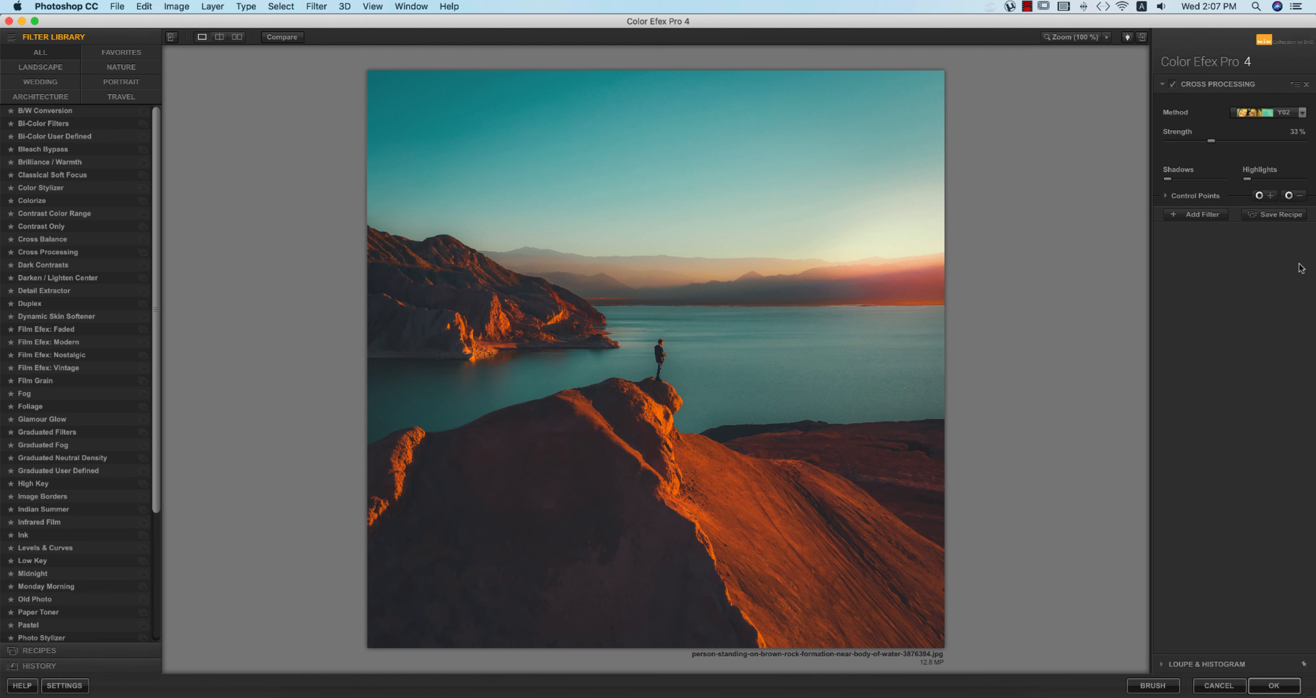
# Step: Apply Cross Processing with method Y02 at 33% strength and return to Photoshop
pyautogui.click(61, 251)
pyautogui.click(1280, 111)
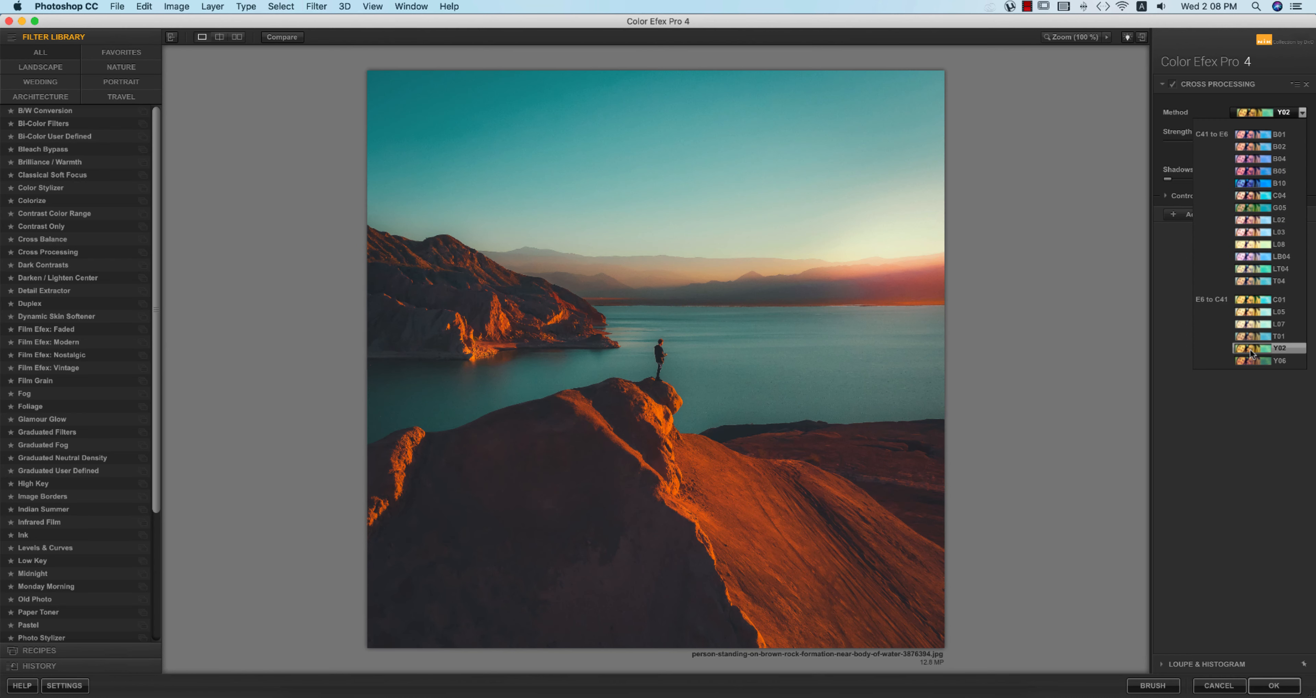
pyautogui.click(1263, 351)
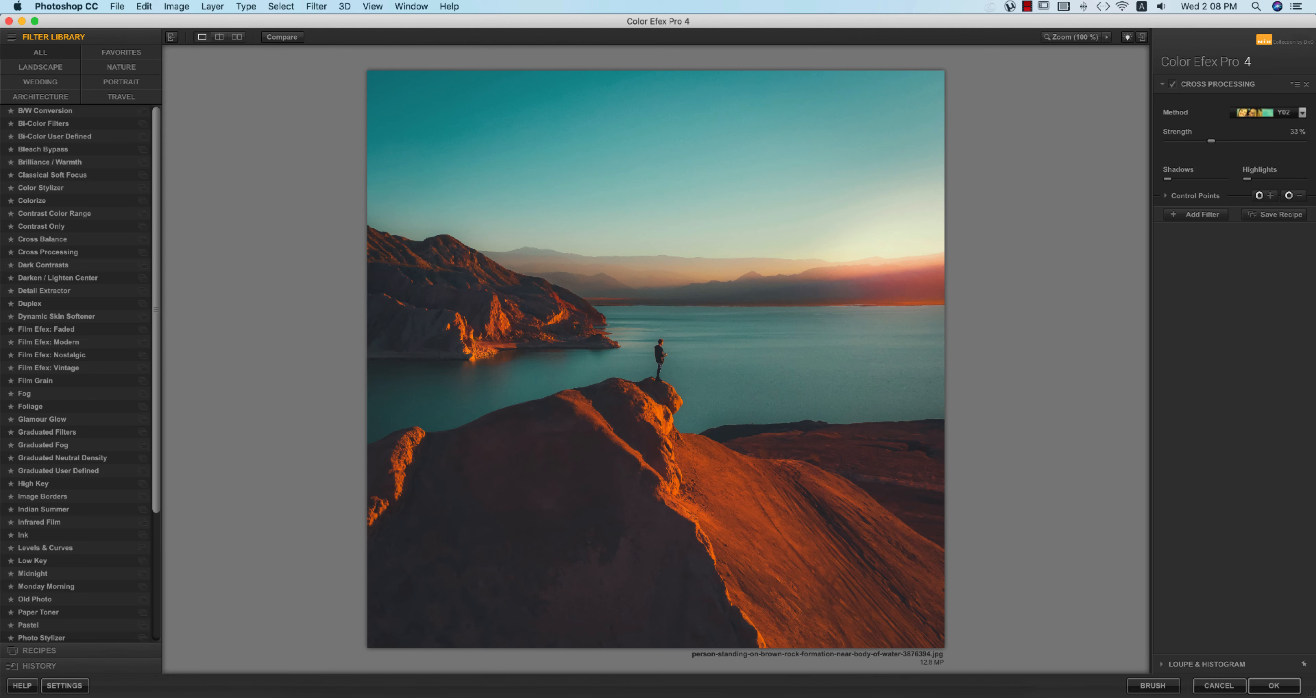
pyautogui.click(1273, 685)
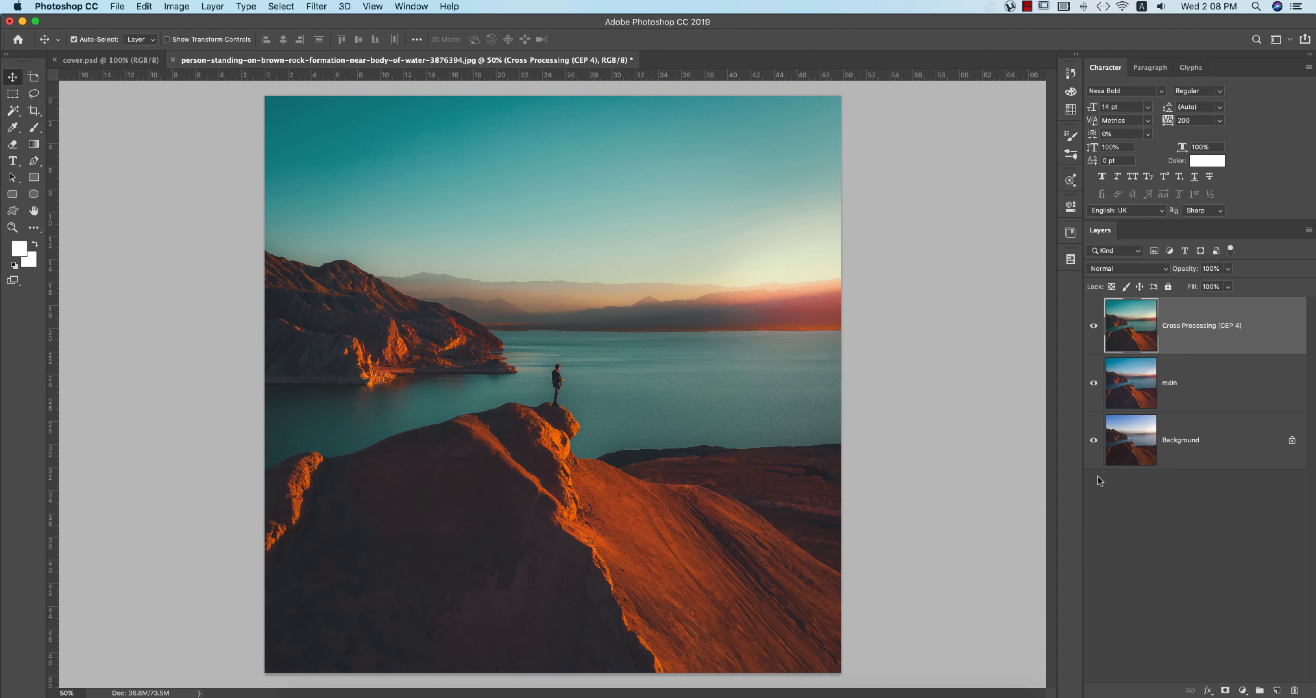
# Step: Compare before/after by toggling the Background and Cross Processing (CEP 4) layers, ending with all visible
pyautogui.keyDown('alt'); pyautogui.click(1093, 440); pyautogui.keyUp('alt')
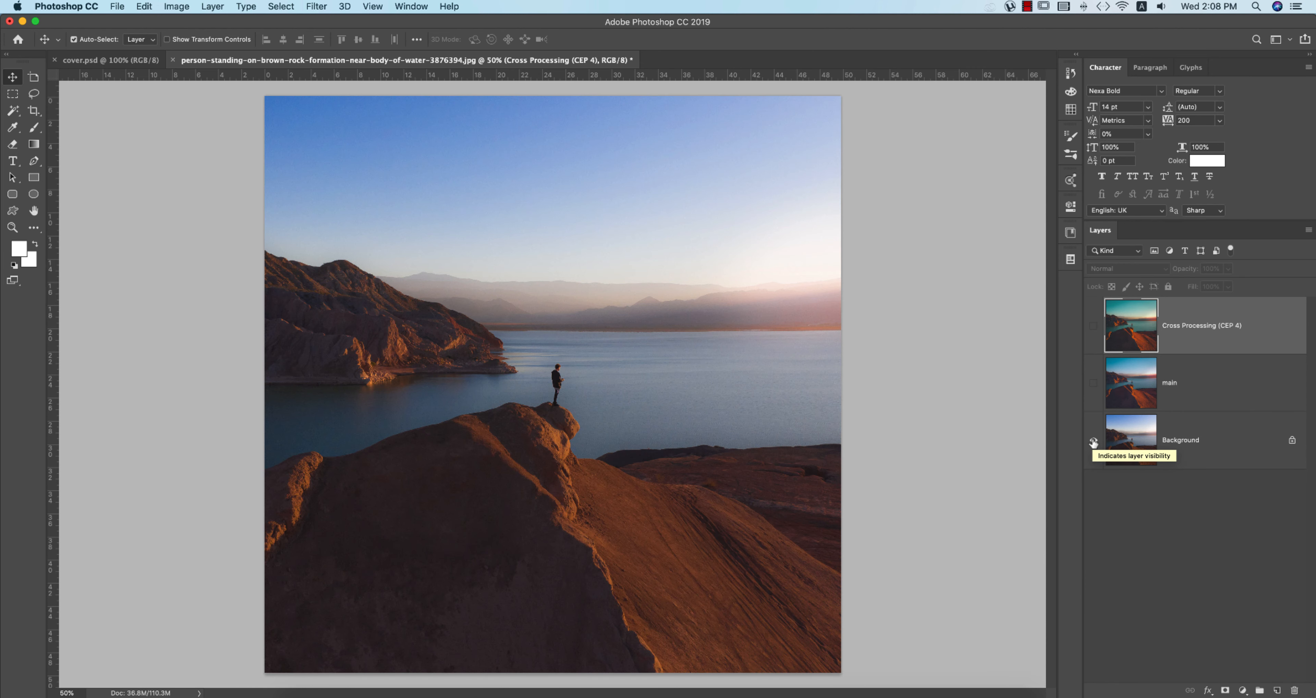
pyautogui.keyDown('alt'); pyautogui.click(1093, 440); pyautogui.keyUp('alt')
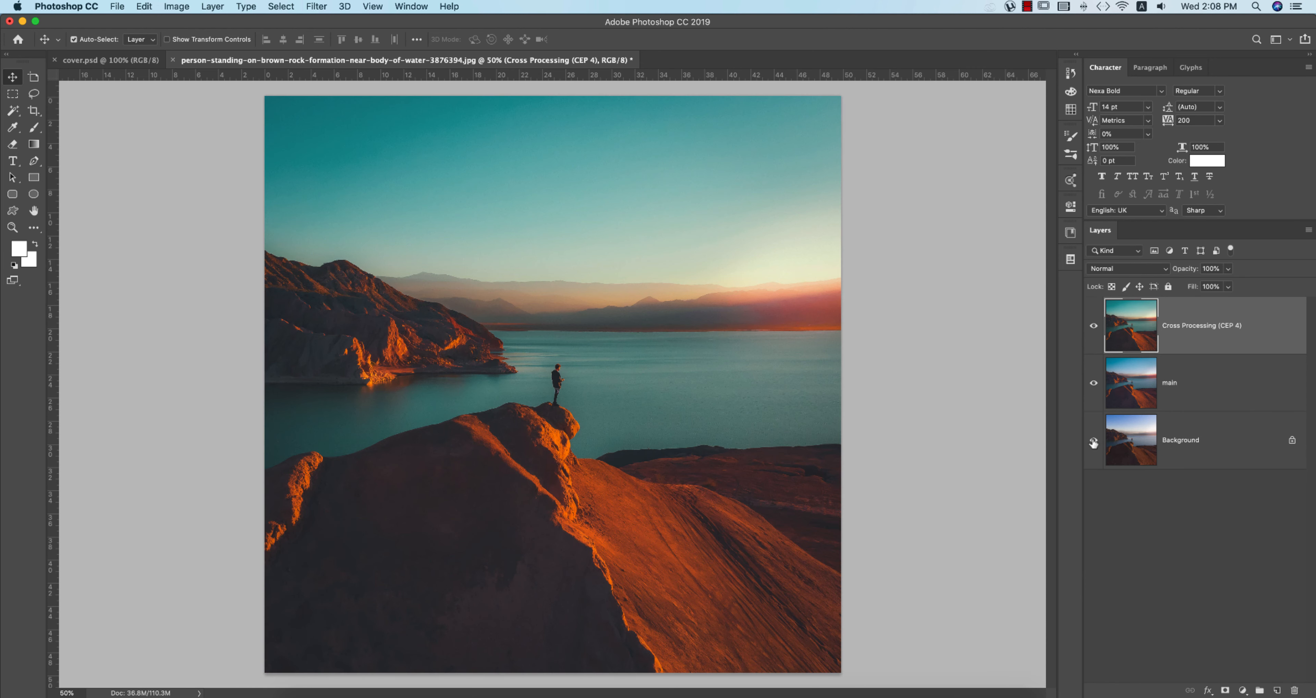
pyautogui.click(1093, 325)
pyautogui.click(1093, 325)
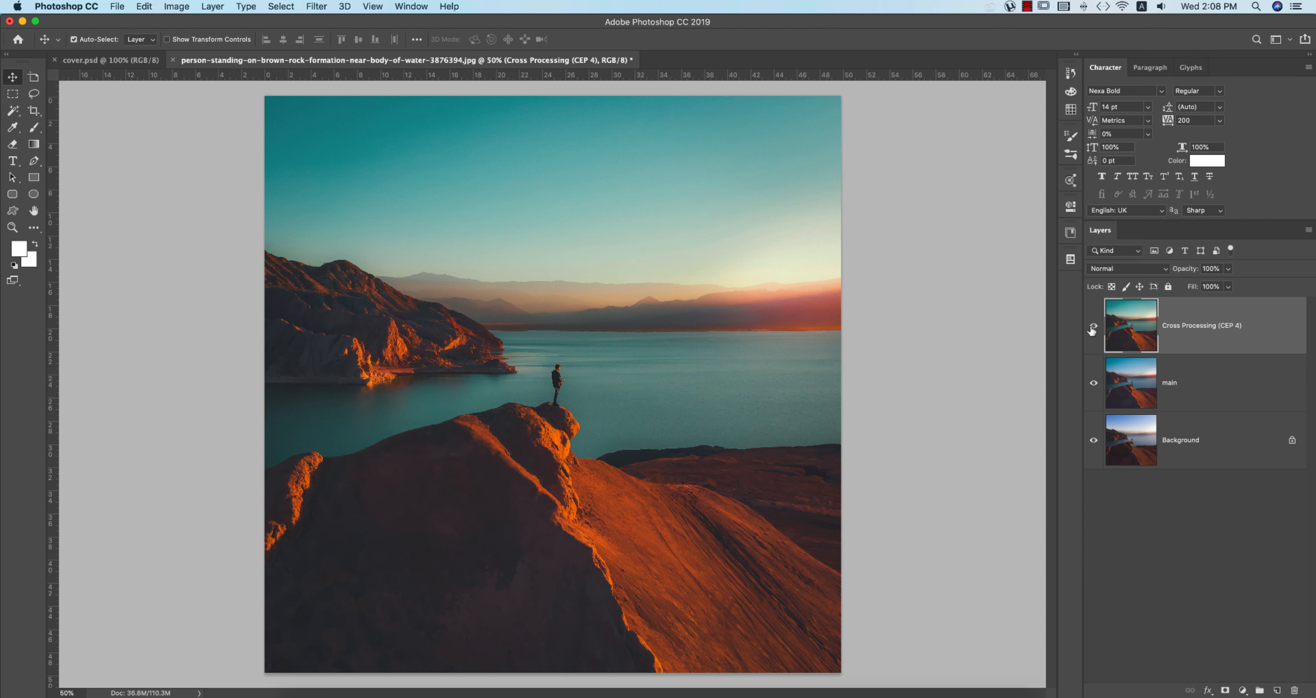